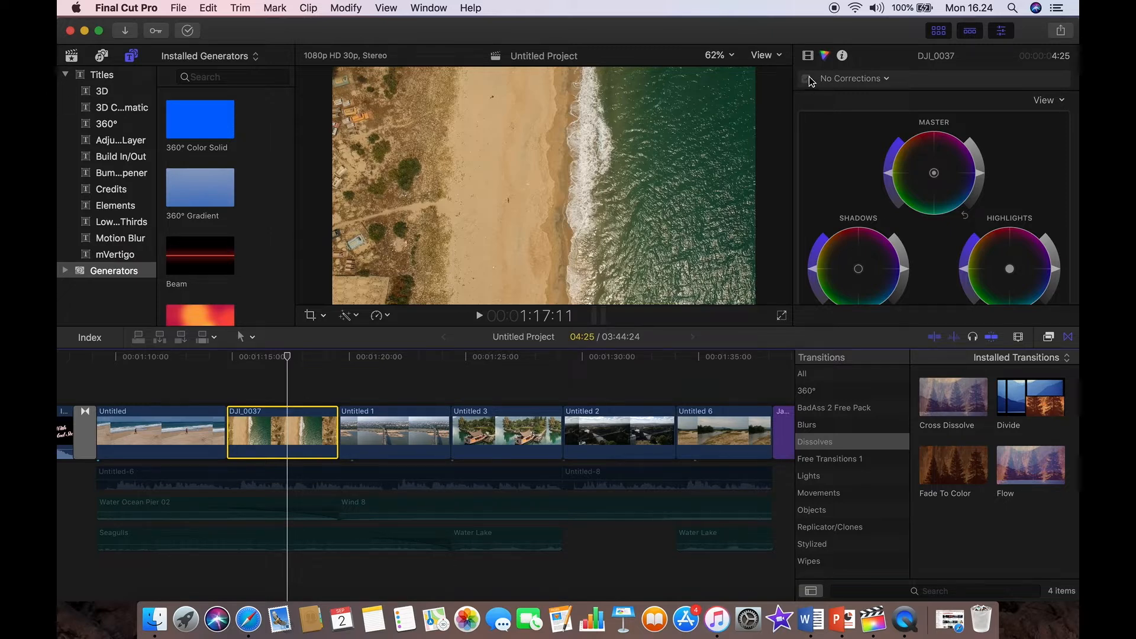
# Step: Add a Color Board to the DJI_0037 clip, raising its highlight and midtone saturation slightly and lifting its shadow exposure
pyautogui.click(845, 78)
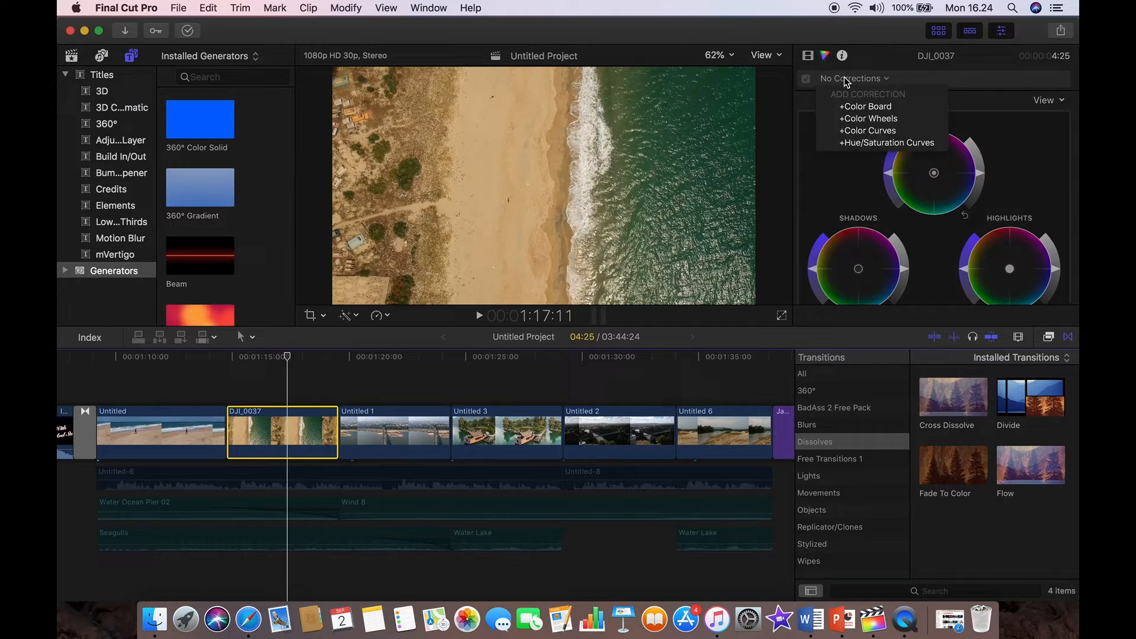
pyautogui.click(853, 107)
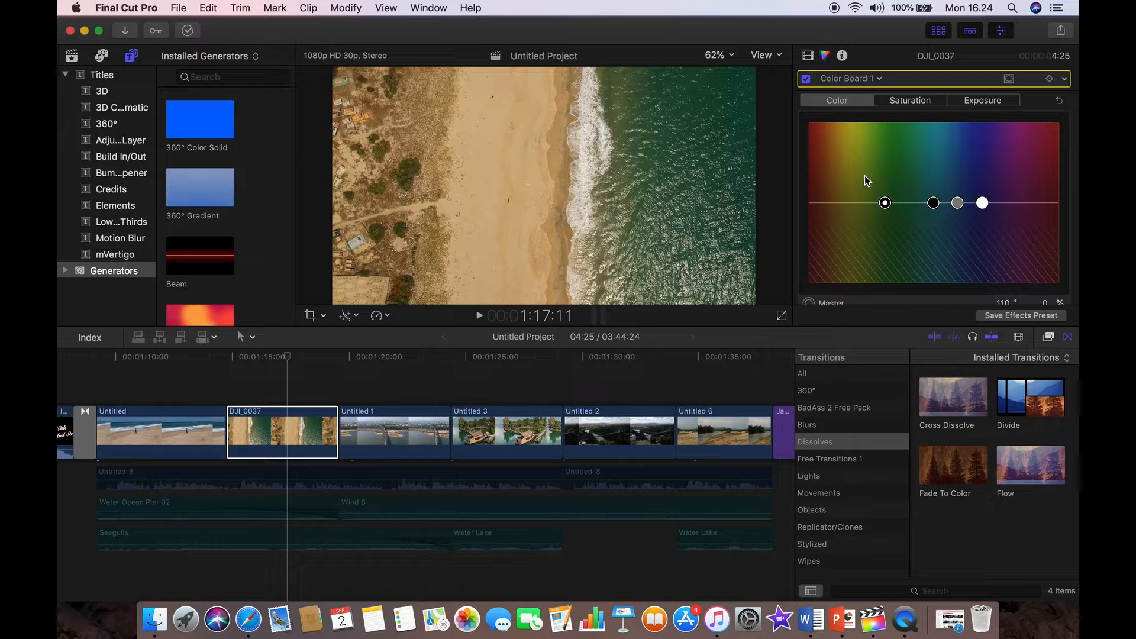
pyautogui.click(904, 97)
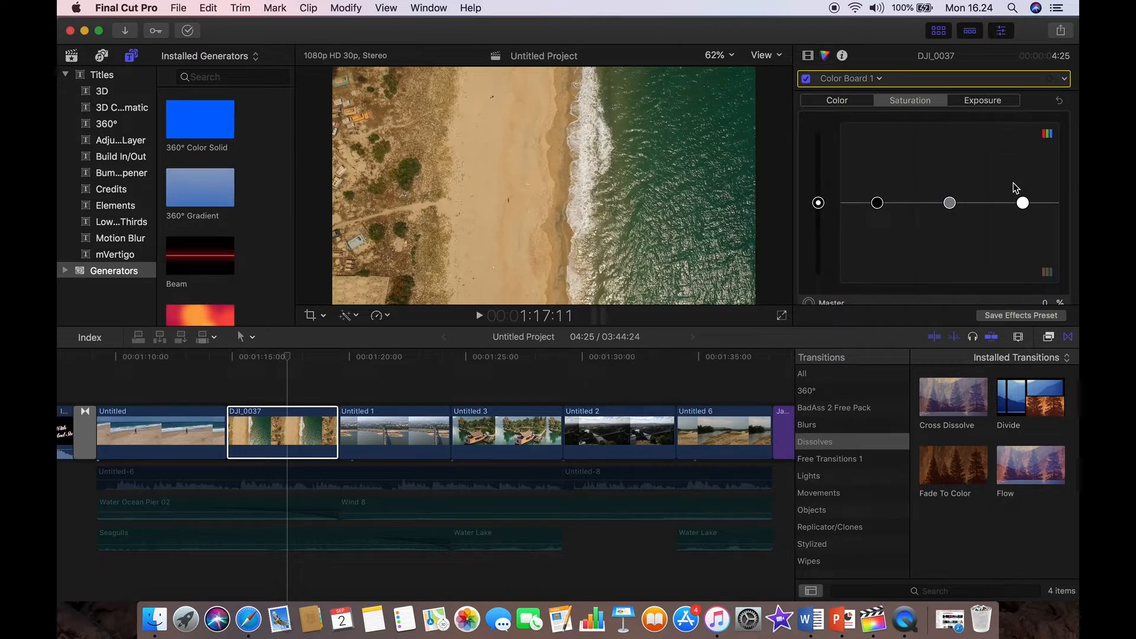
pyautogui.moveTo(1022, 203); pyautogui.dragTo(1023, 194)
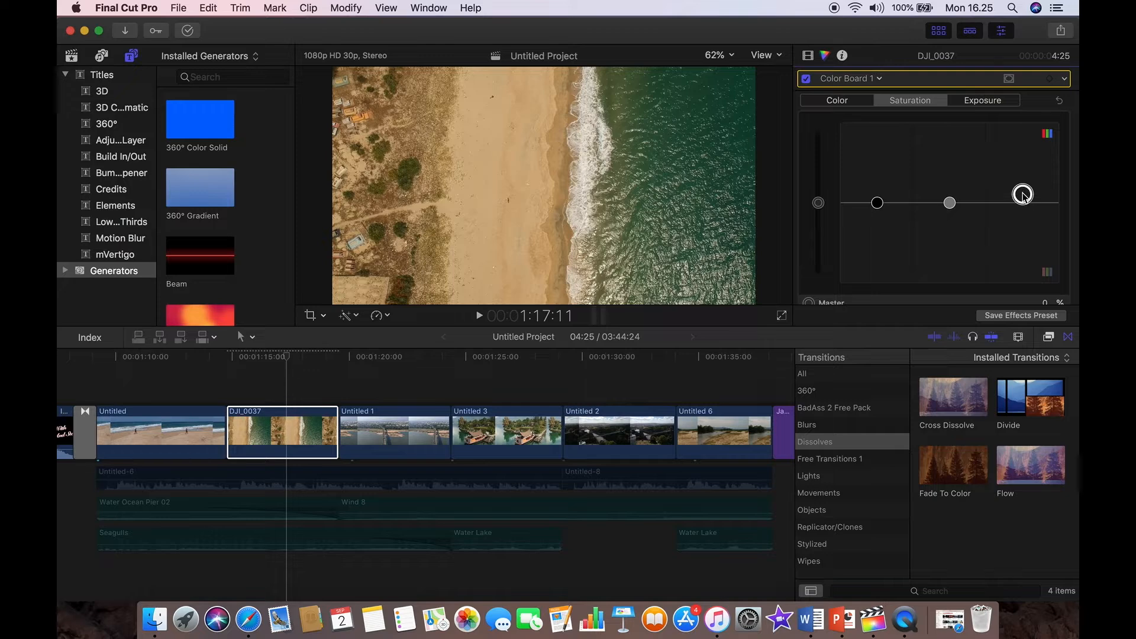
pyautogui.moveTo(953, 208); pyautogui.dragTo(953, 202)
pyautogui.press('ctrl+super+e')
pyautogui.moveTo(877, 203); pyautogui.dragTo(879, 191)
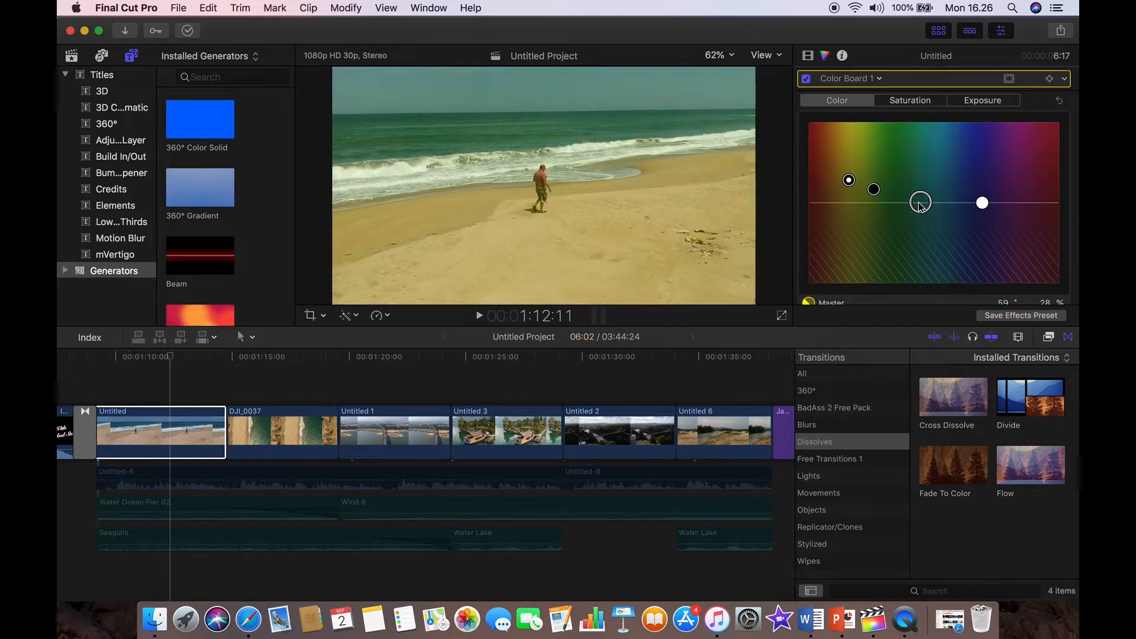
# Step: Raise the shadow exposure of the first beach clip, Untitled, in its Color Board
pyautogui.press('ctrl+super+s')
pyautogui.press('ctrl+super+e')
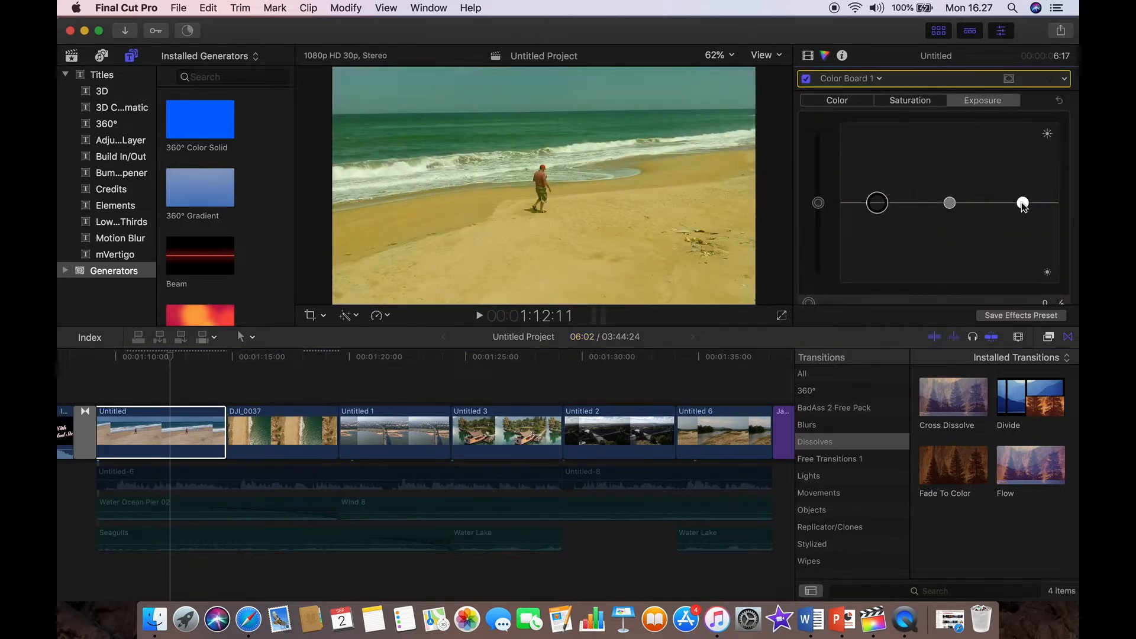
pyautogui.moveTo(877, 202); pyautogui.dragTo(876, 190)
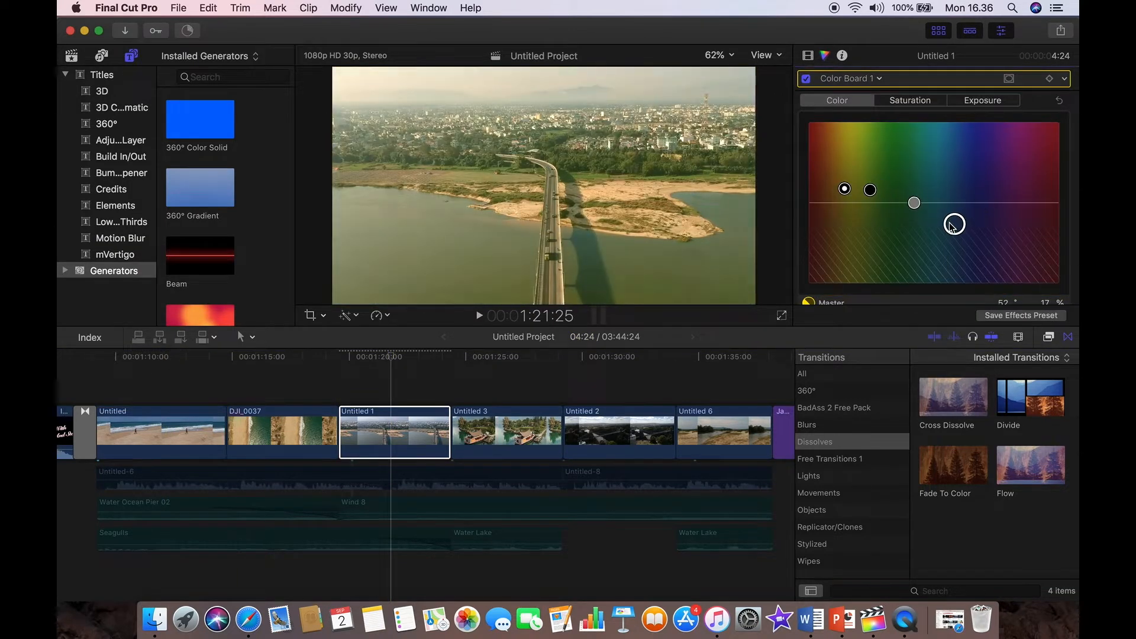
# Step: Raise the highlight saturation of the Untitled 3 boat clip slightly in its Color Board
pyautogui.press('ctrl+super+e')
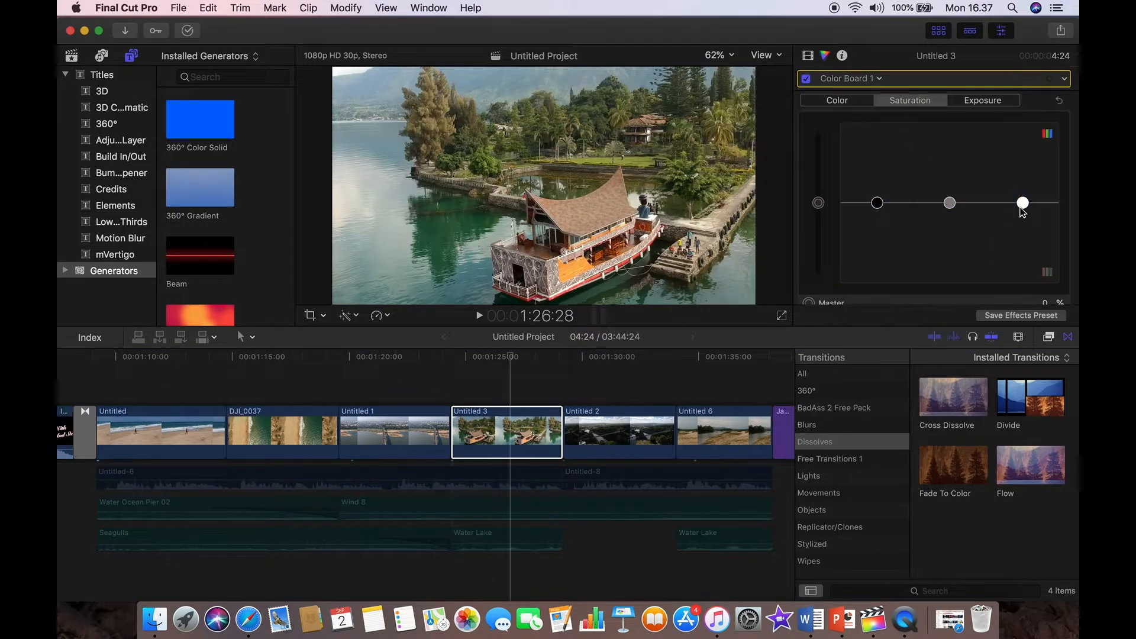
pyautogui.moveTo(1022, 203); pyautogui.dragTo(1023, 193)
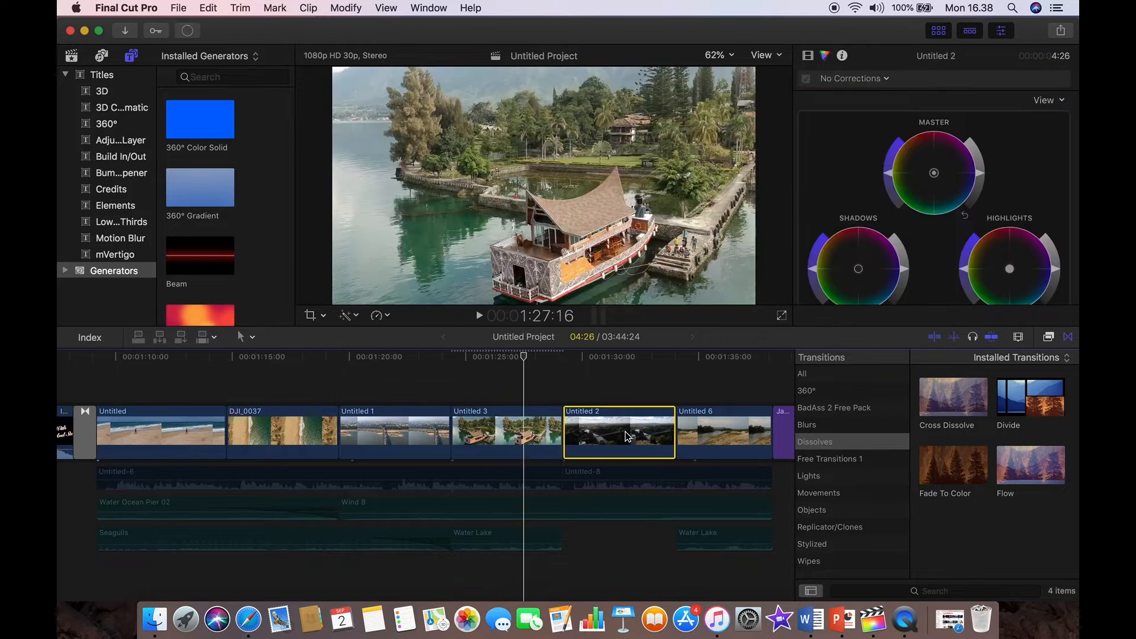
# Step: Add a Color Board to the Untitled 2 bridge clip and shift its shadows toward teal and its midtones toward purple
pyautogui.click(877, 79)
pyautogui.click(866, 107)
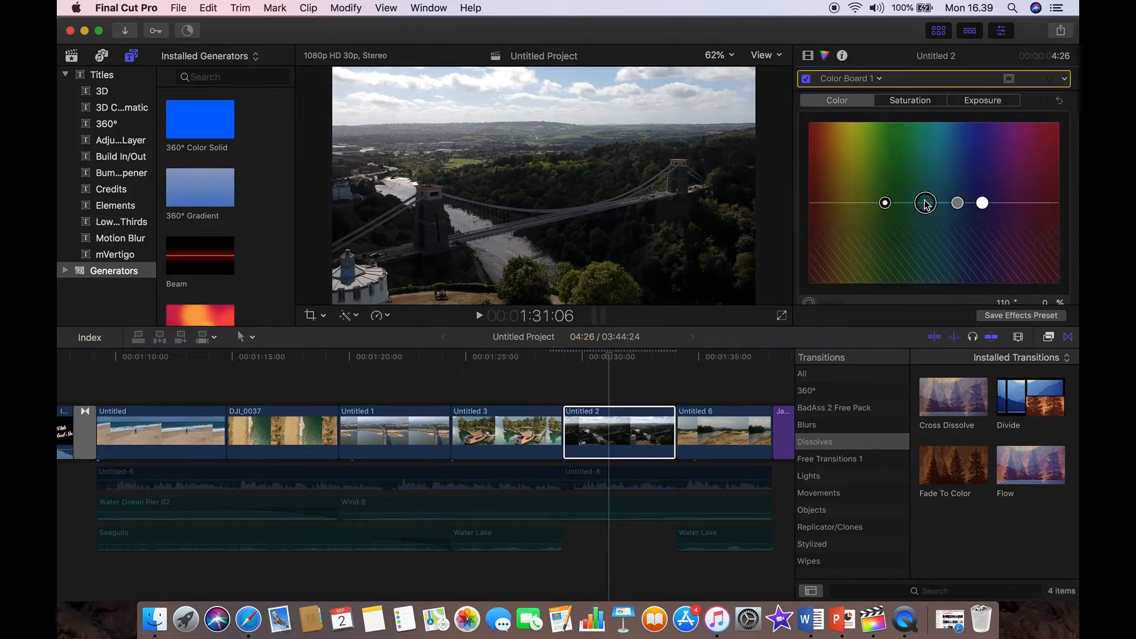
pyautogui.moveTo(926, 203); pyautogui.dragTo(914, 198)
pyautogui.moveTo(957, 203); pyautogui.dragTo(989, 186)
# Step: Lower the Untitled 2 clip's shadow saturation slightly and raise its midtone, highlight and master saturation
pyautogui.click(910, 101)
pyautogui.moveTo(877, 203); pyautogui.dragTo(878, 208)
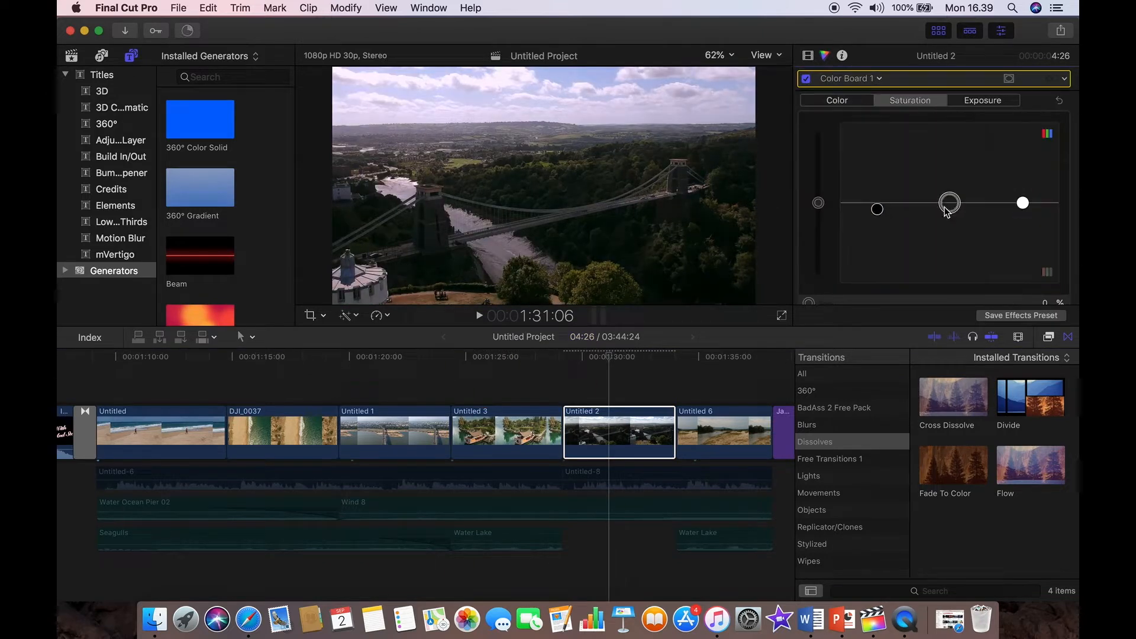
pyautogui.moveTo(950, 203); pyautogui.dragTo(950, 183)
pyautogui.moveTo(1023, 203); pyautogui.dragTo(1023, 180)
pyautogui.moveTo(818, 203); pyautogui.dragTo(819, 148)
# Step: Raise the exposure of the Untitled 2 clip's highlights, midtones and shadows, lifting the highlights most
pyautogui.click(982, 101)
pyautogui.moveTo(1023, 203); pyautogui.dragTo(1023, 170)
pyautogui.moveTo(950, 203); pyautogui.dragTo(950, 188)
pyautogui.moveTo(877, 203); pyautogui.dragTo(876, 195)
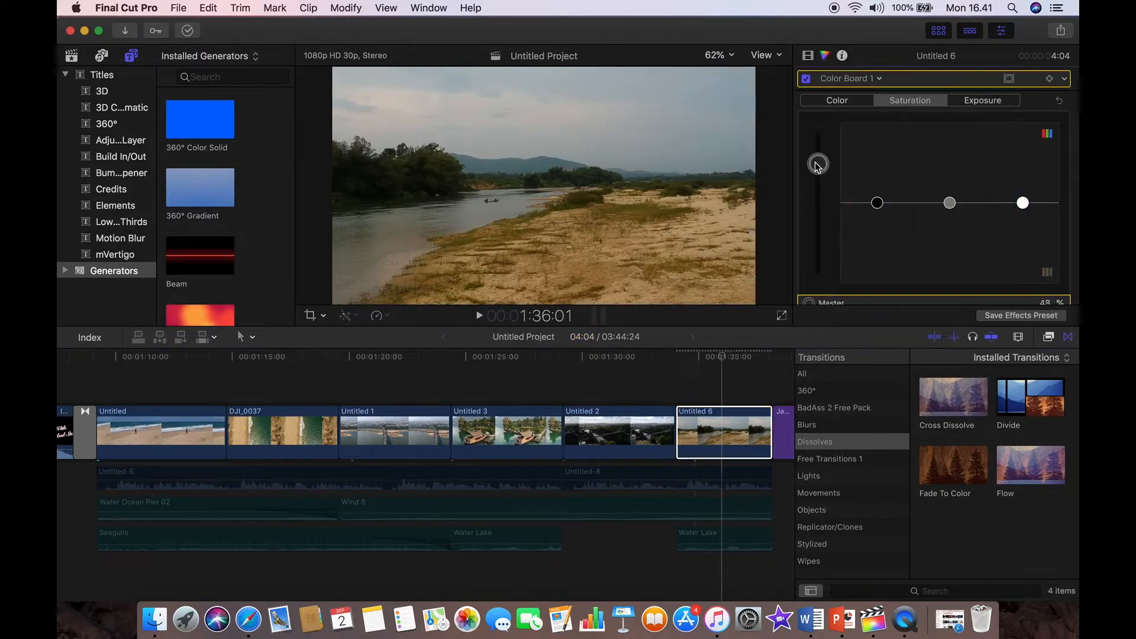
# Step: On the Untitled 6 clip, lower shadow saturation, raise midtone and highlight saturation, and raise the highlight exposure slightly
pyautogui.moveTo(877, 203); pyautogui.dragTo(878, 216)
pyautogui.moveTo(950, 203); pyautogui.dragTo(949, 183)
pyautogui.moveTo(1023, 203); pyautogui.dragTo(1022, 178)
pyautogui.click(698, 408)
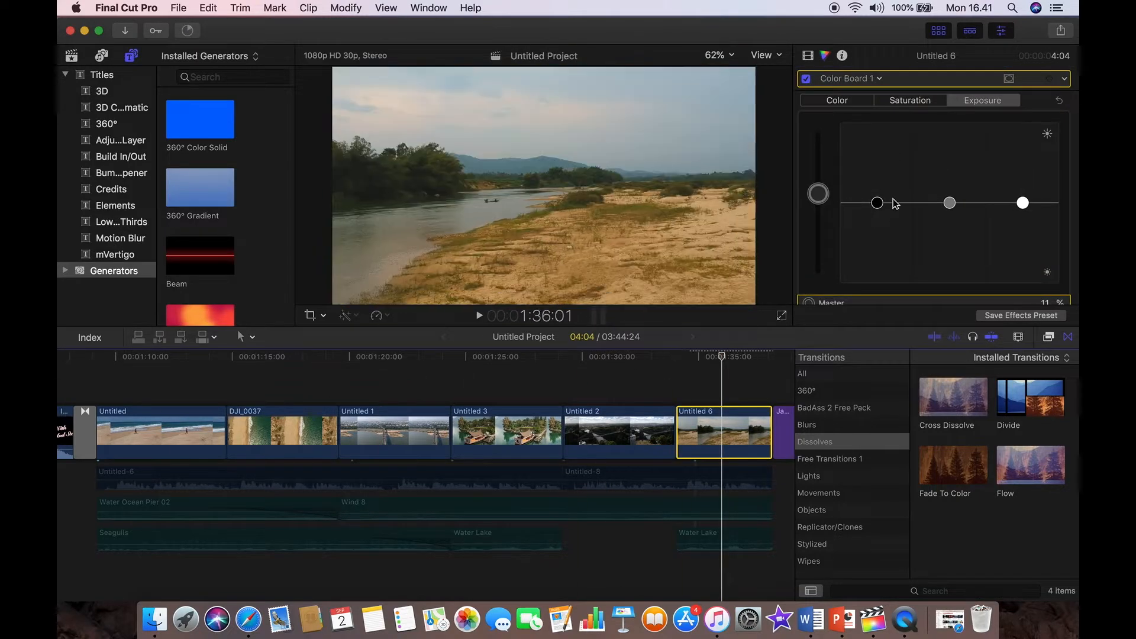
pyautogui.moveTo(1022, 203); pyautogui.dragTo(1023, 195)
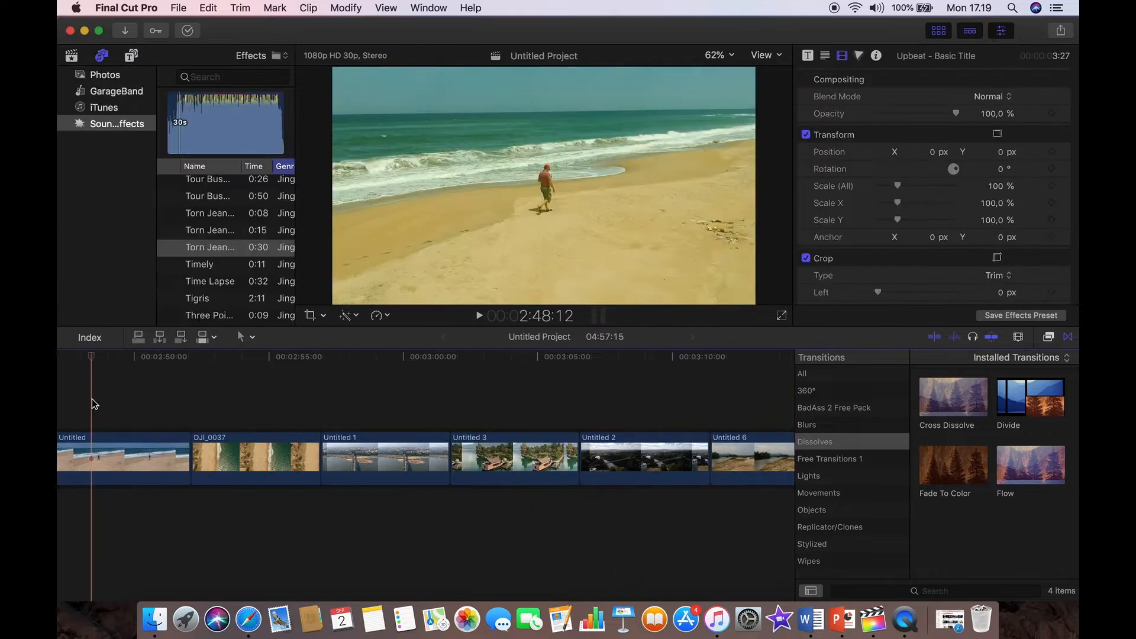
pyautogui.click(305, 382)
pyautogui.moveTo(368, 384); pyautogui.dragTo(170, 396)
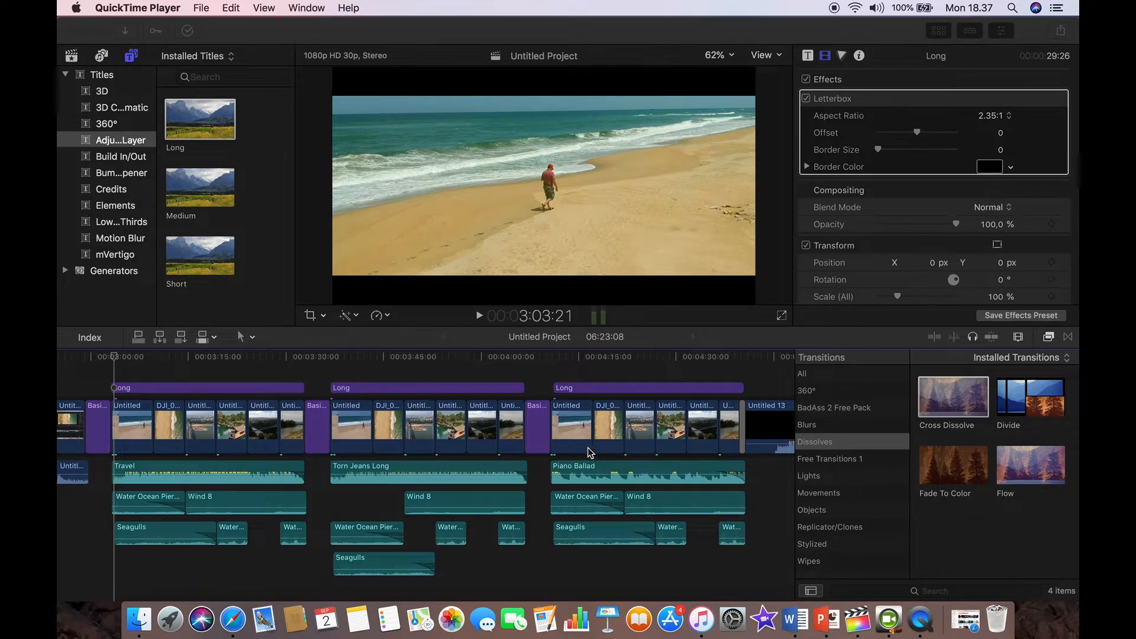
# Step: Place a Long adjustment layer above the first clip sequence and extend it to the sequence's end
pyautogui.scroll(3, 540, 411)
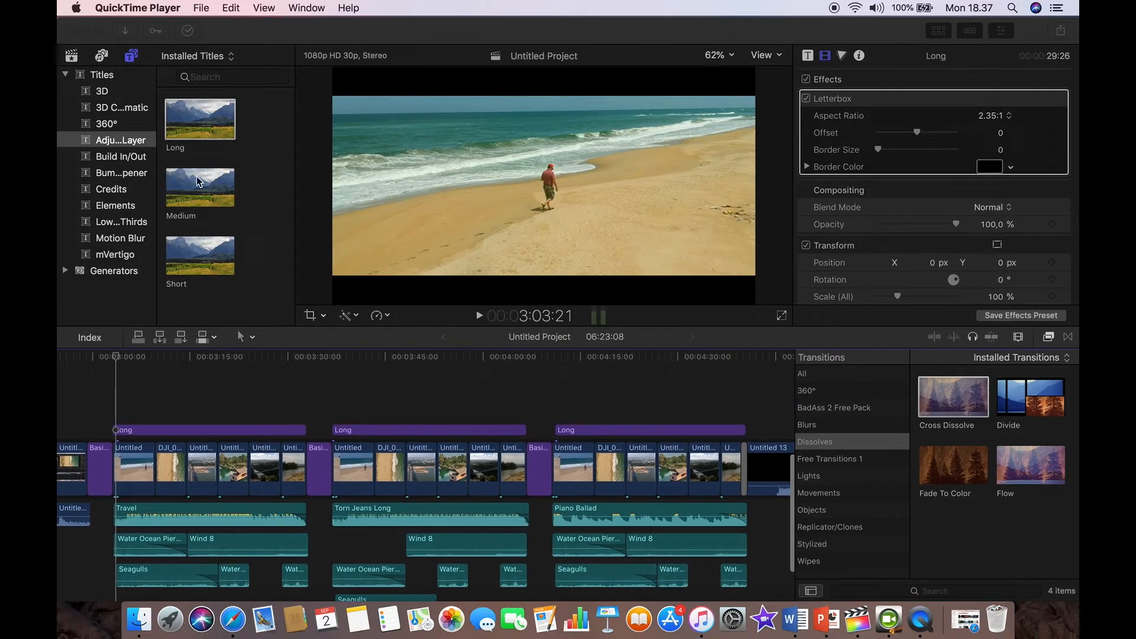
pyautogui.click(122, 142)
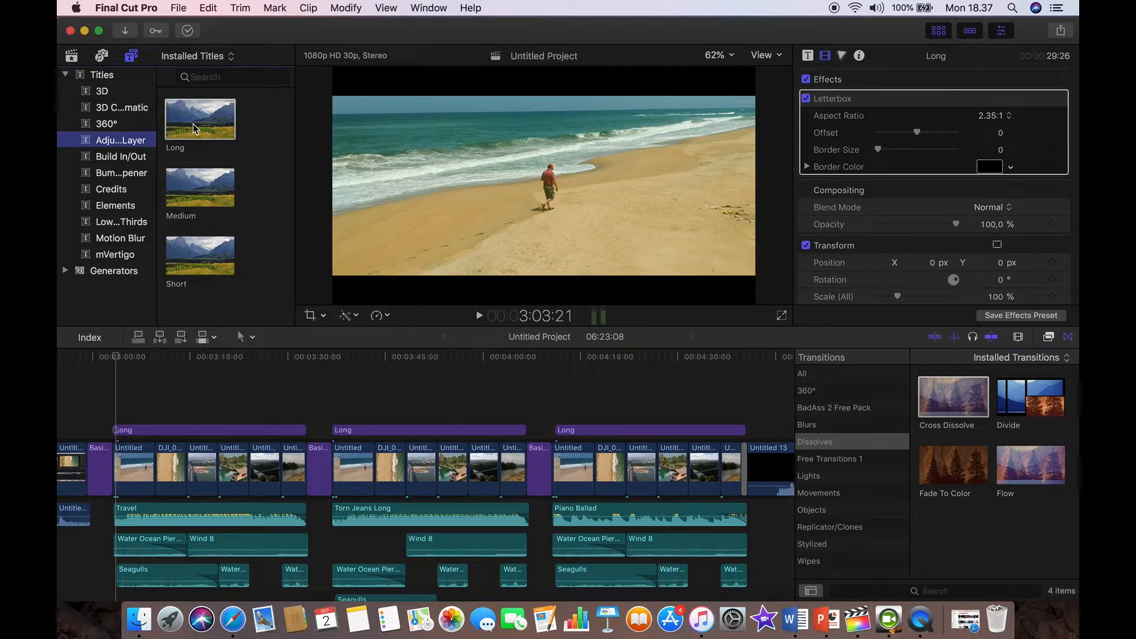
pyautogui.moveTo(195, 128); pyautogui.dragTo(122, 431)
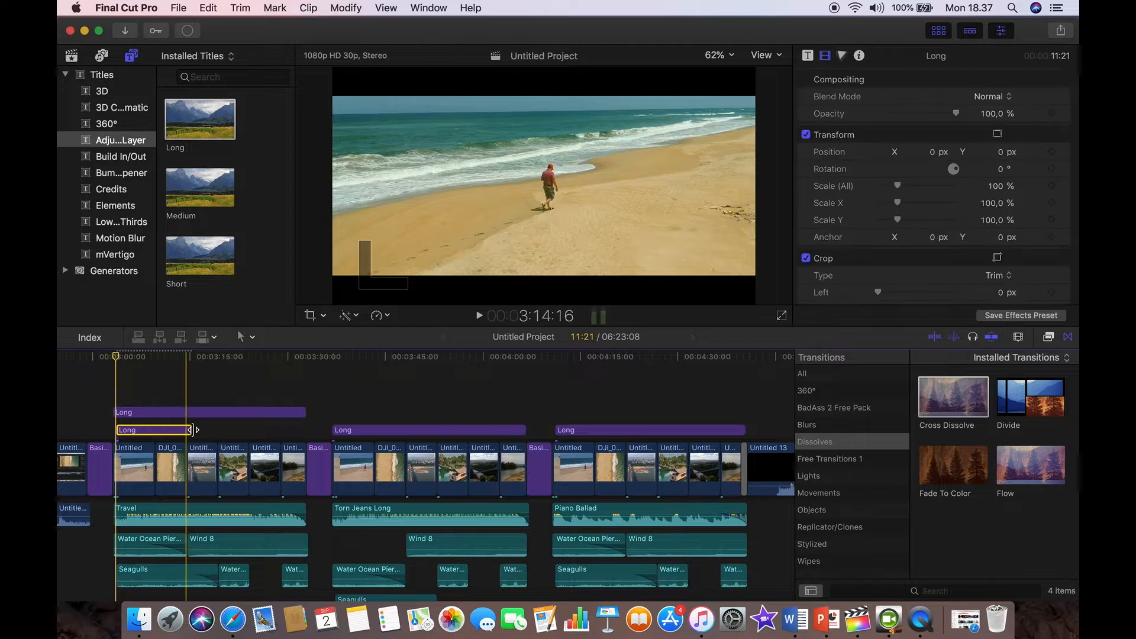
pyautogui.moveTo(193, 430); pyautogui.dragTo(303, 431)
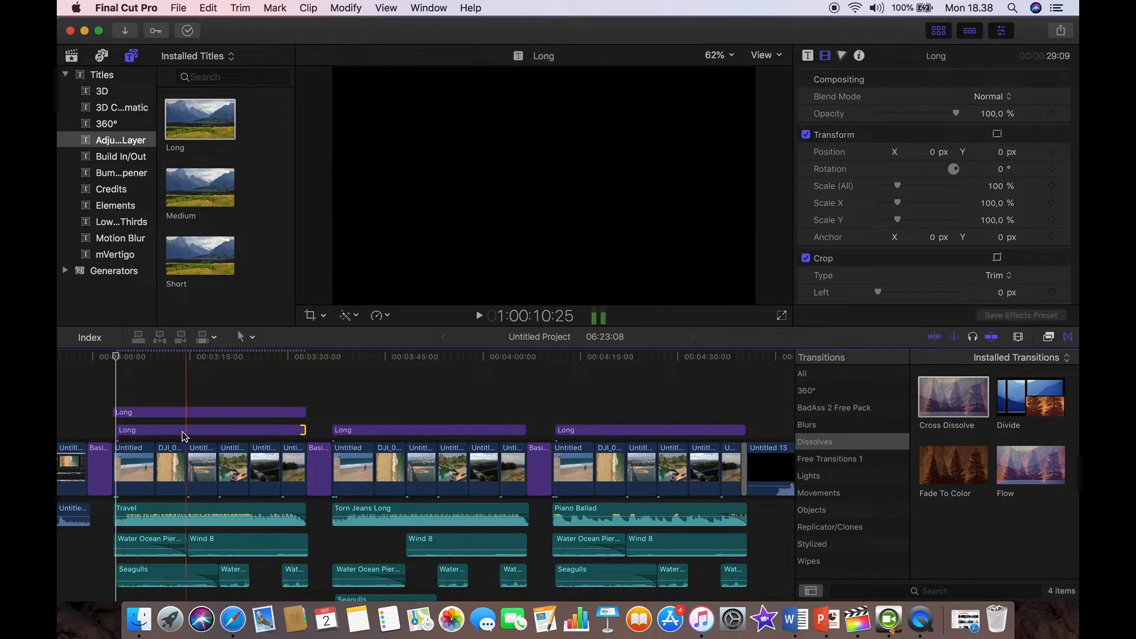
# Step: Apply the Custom LUT effect to the new Long adjustment layer above the first sequence
pyautogui.click(184, 433)
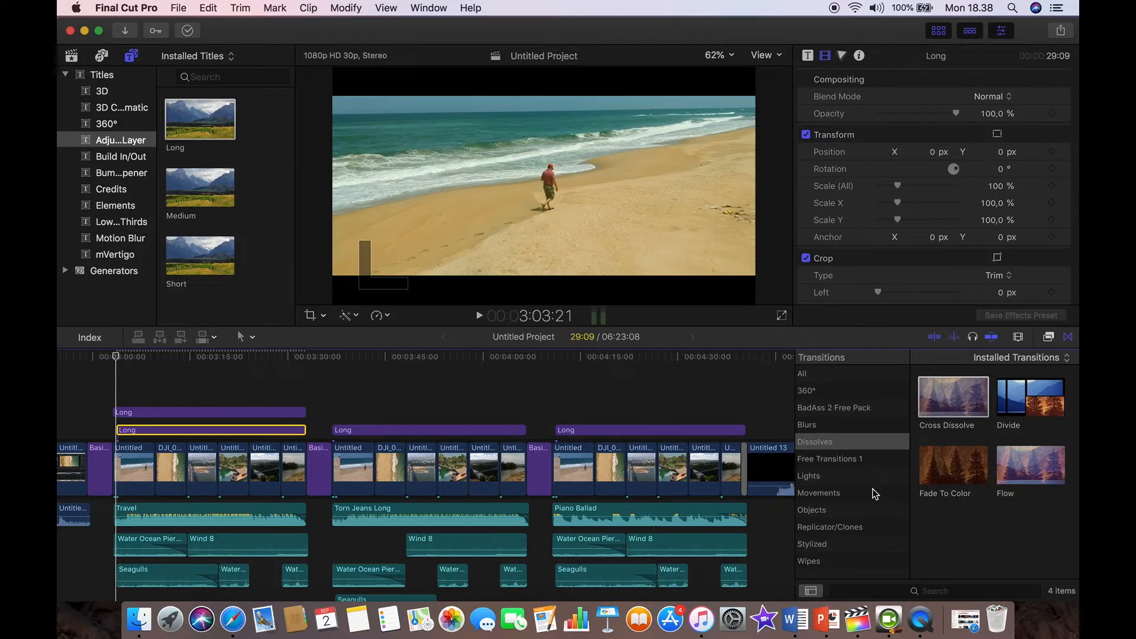
pyautogui.click(1052, 338)
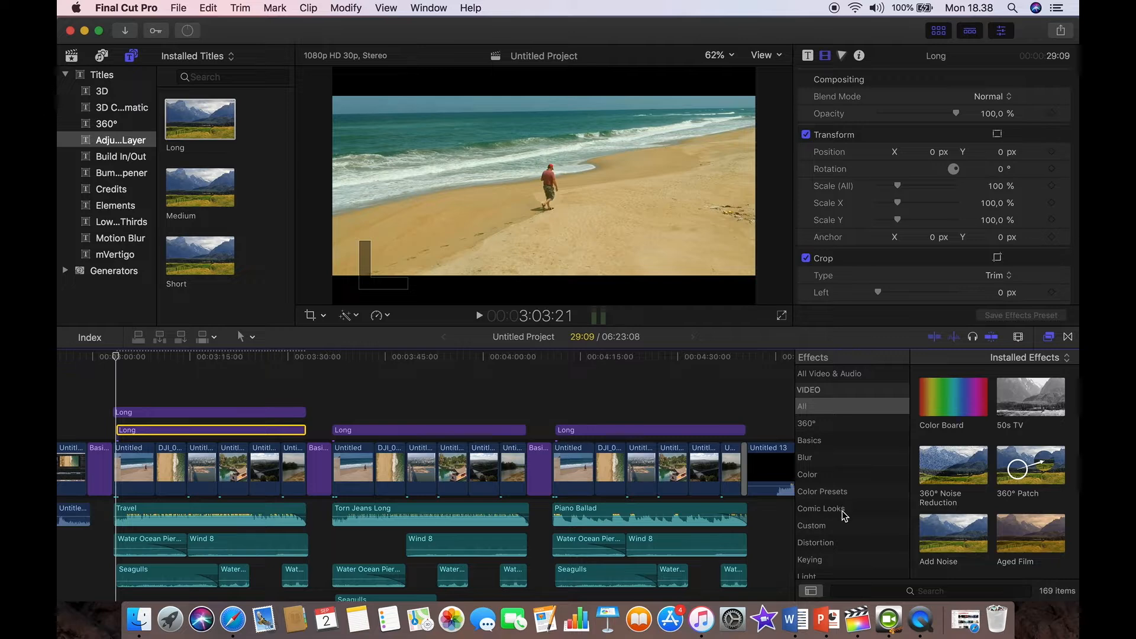
pyautogui.scroll(-15, 966, 491)
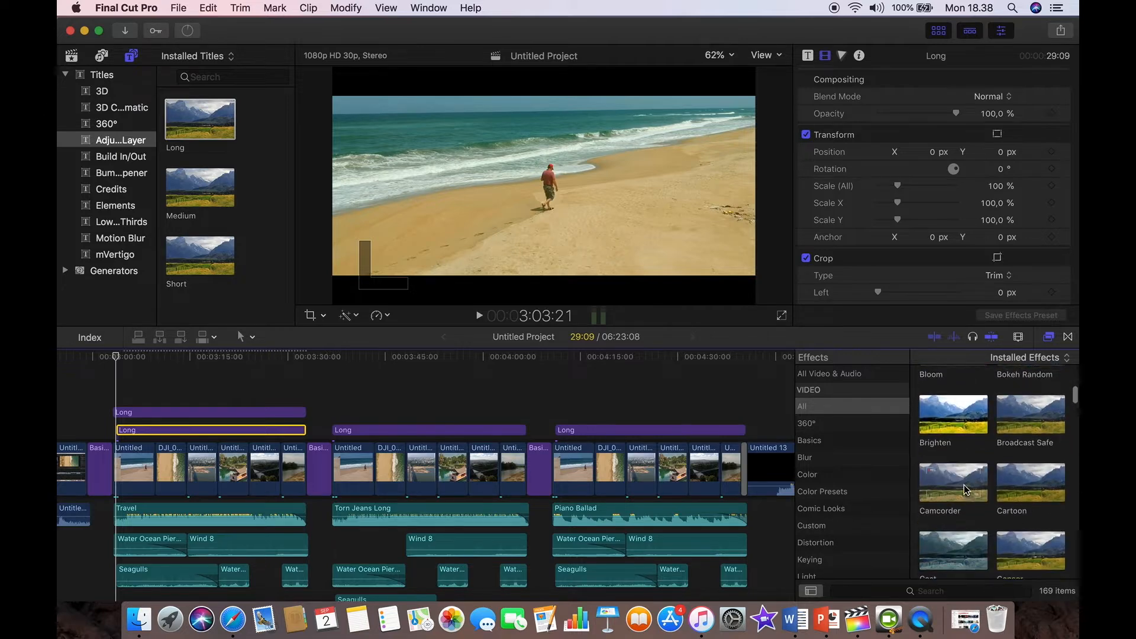
pyautogui.scroll(-5, 966, 490)
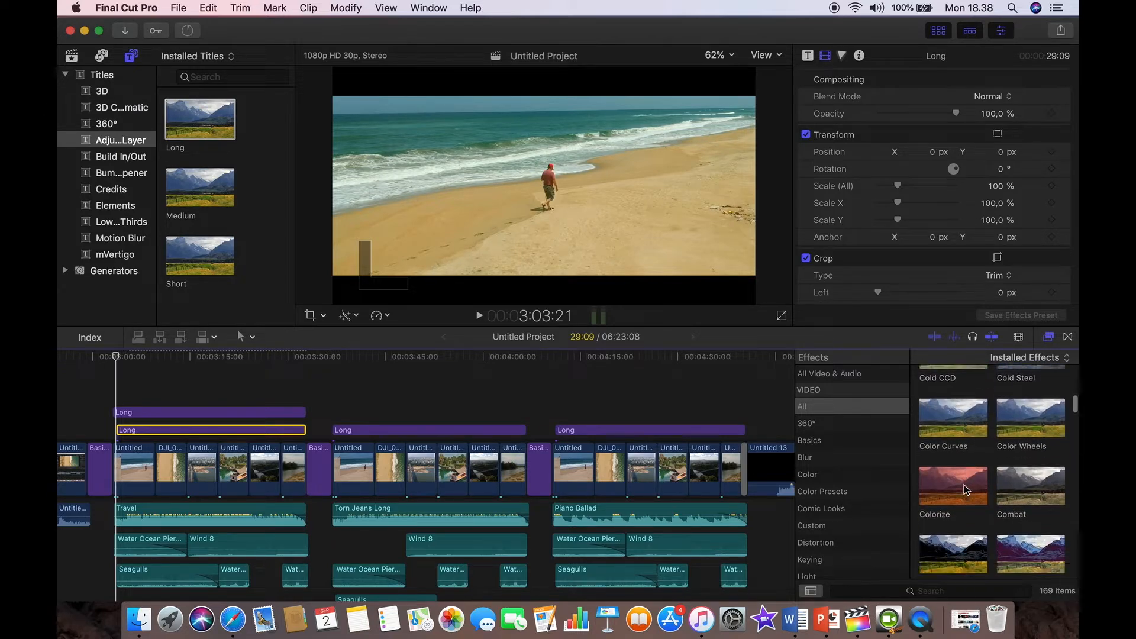
pyautogui.scroll(-5, 966, 490)
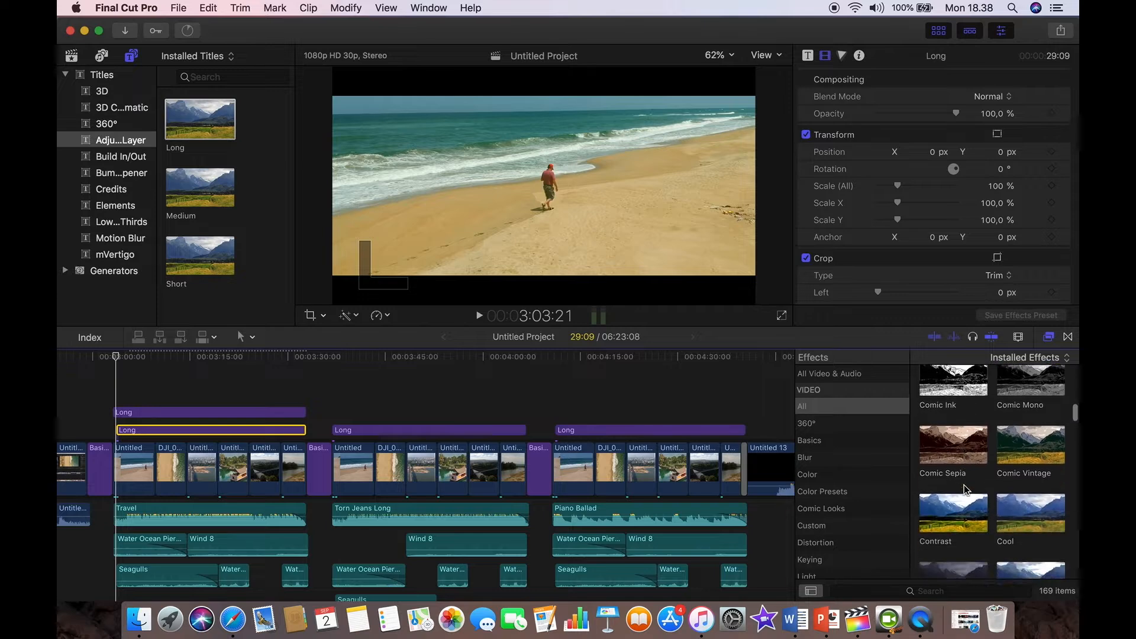
pyautogui.scroll(-5, 965, 490)
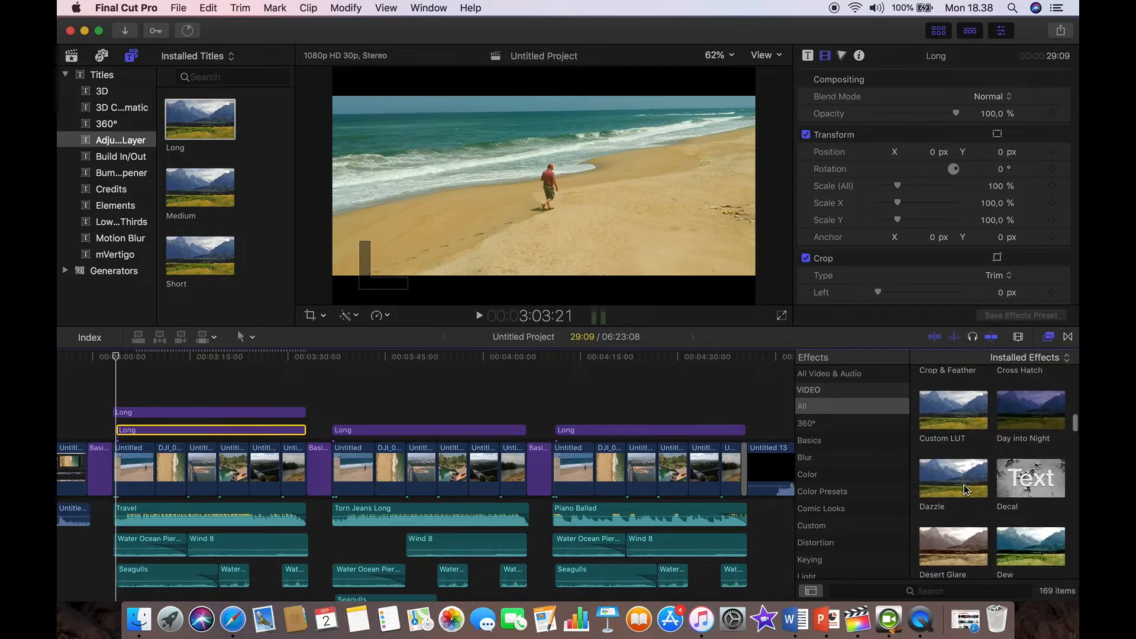
pyautogui.moveTo(943, 409); pyautogui.dragTo(207, 436)
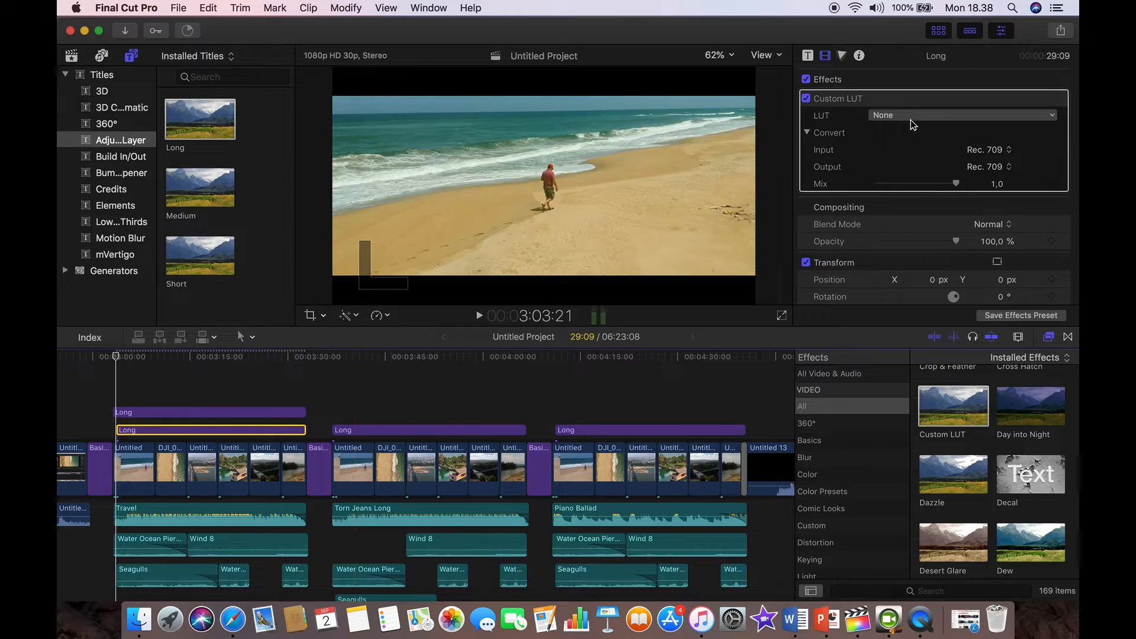
# Step: Set the adjustment layer's Custom LUT to Cubicle 99 and reduce its mix to 0.56
pyautogui.click(925, 116)
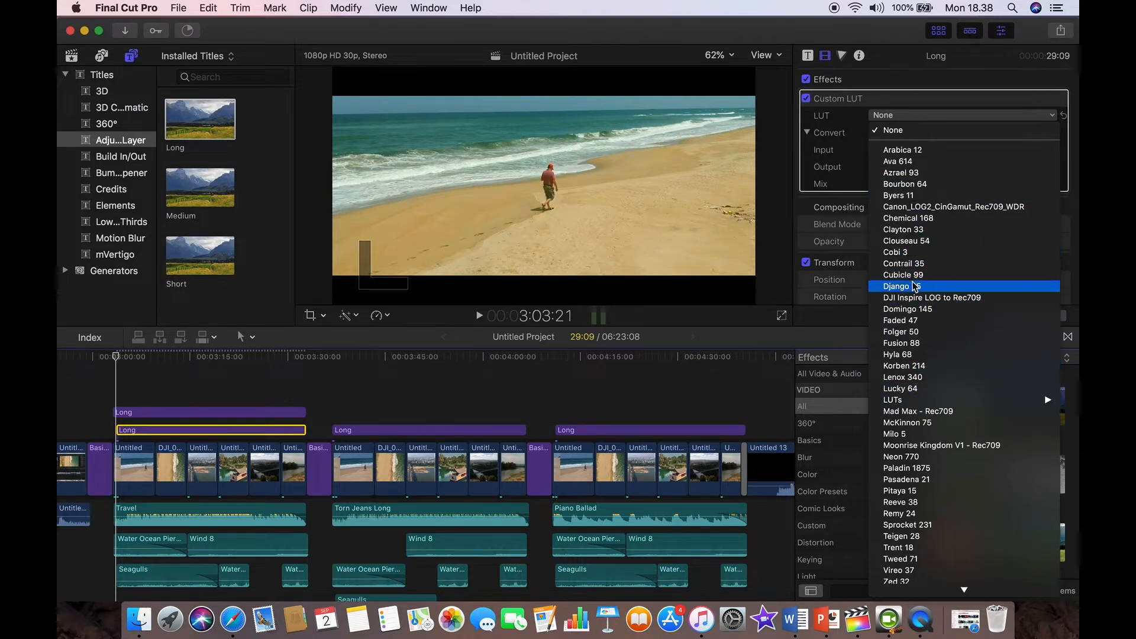
pyautogui.click(904, 275)
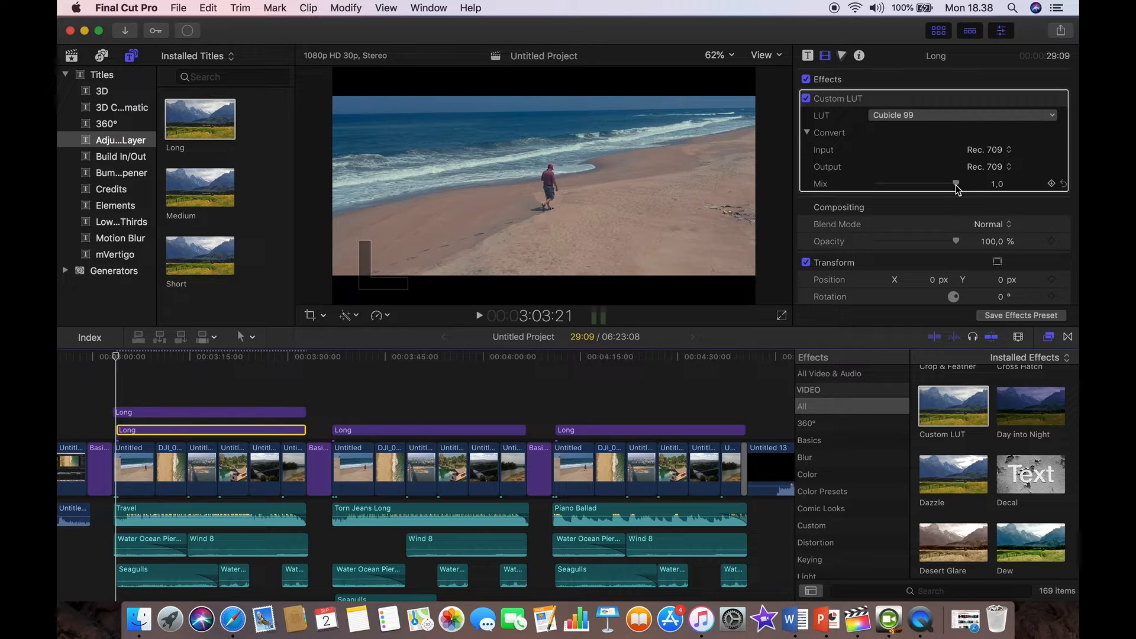
pyautogui.moveTo(954, 187); pyautogui.dragTo(934, 190)
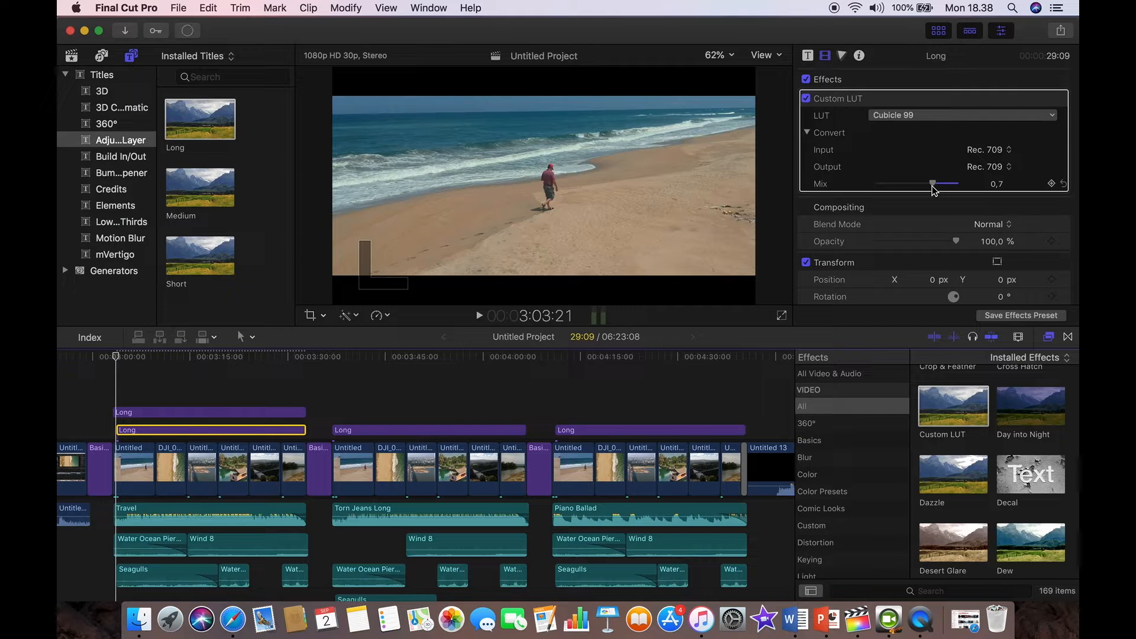
pyautogui.moveTo(934, 189); pyautogui.dragTo(927, 189)
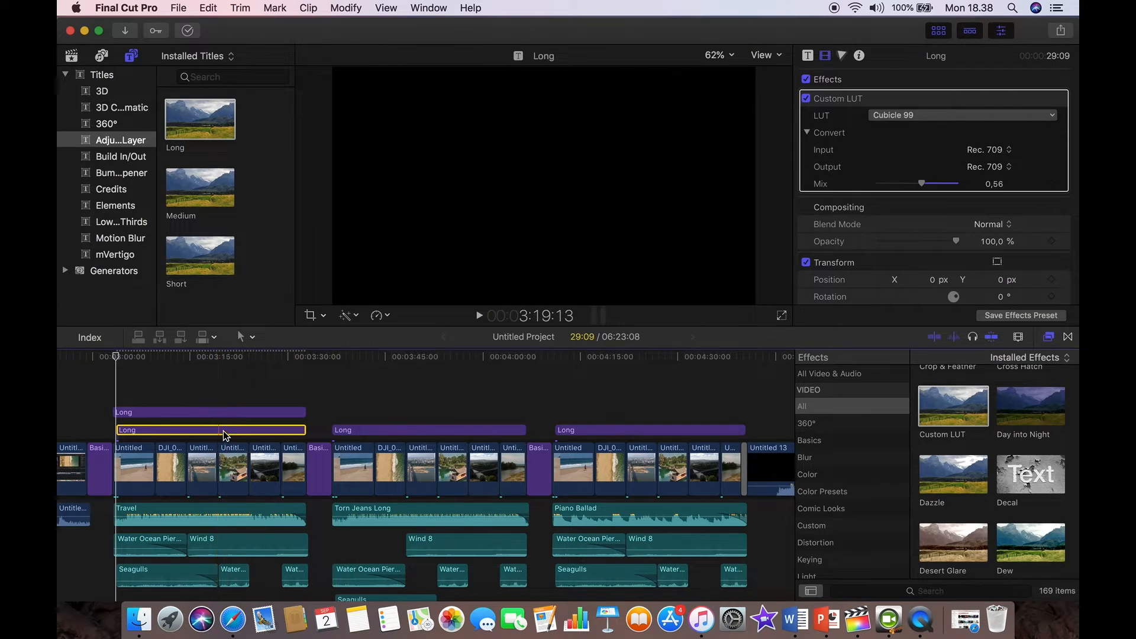
# Step: Copy the graded adjustment layer onto the second sequence, beneath its letterbox layer, and extend it to the sequence's end
pyautogui.click(223, 432)
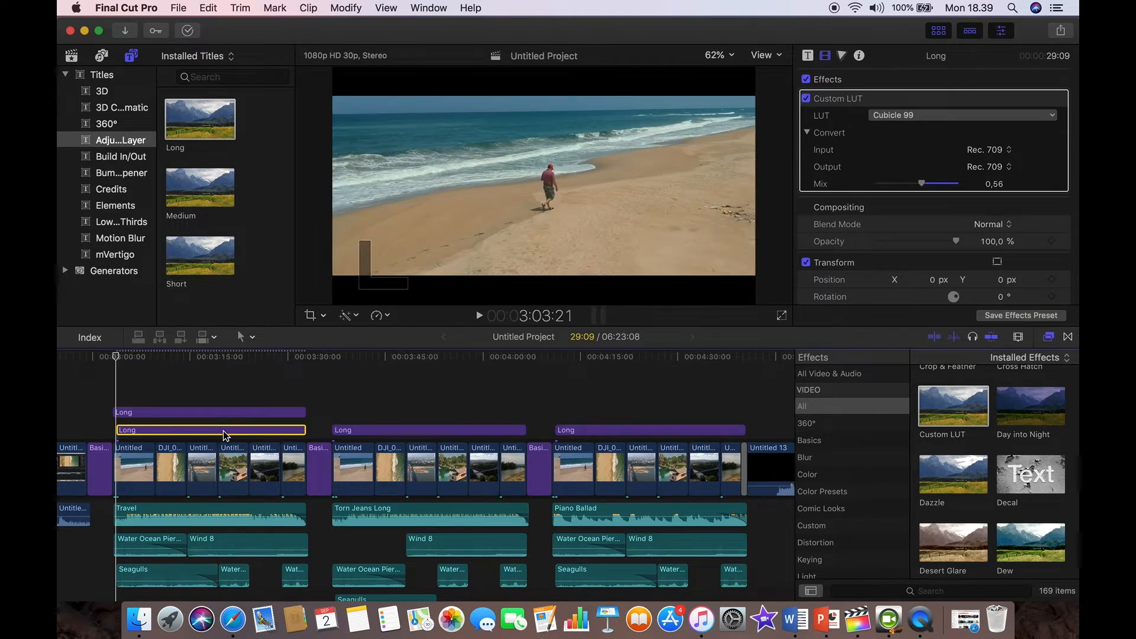
pyautogui.click(340, 430)
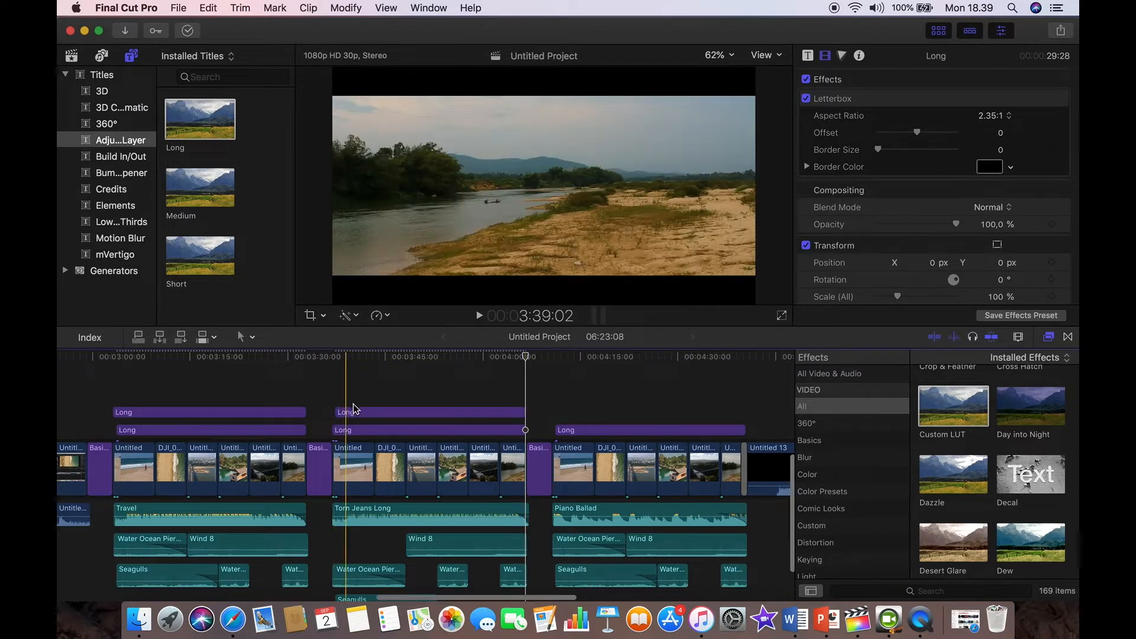
pyautogui.moveTo(372, 429); pyautogui.dragTo(373, 437)
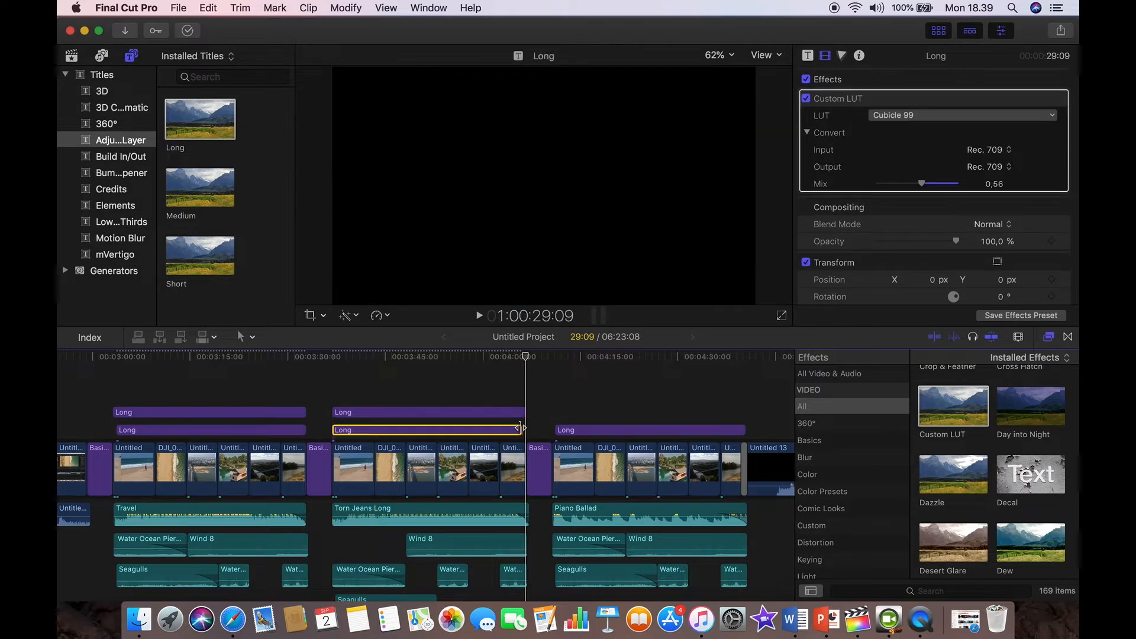
pyautogui.moveTo(522, 431); pyautogui.dragTo(528, 429)
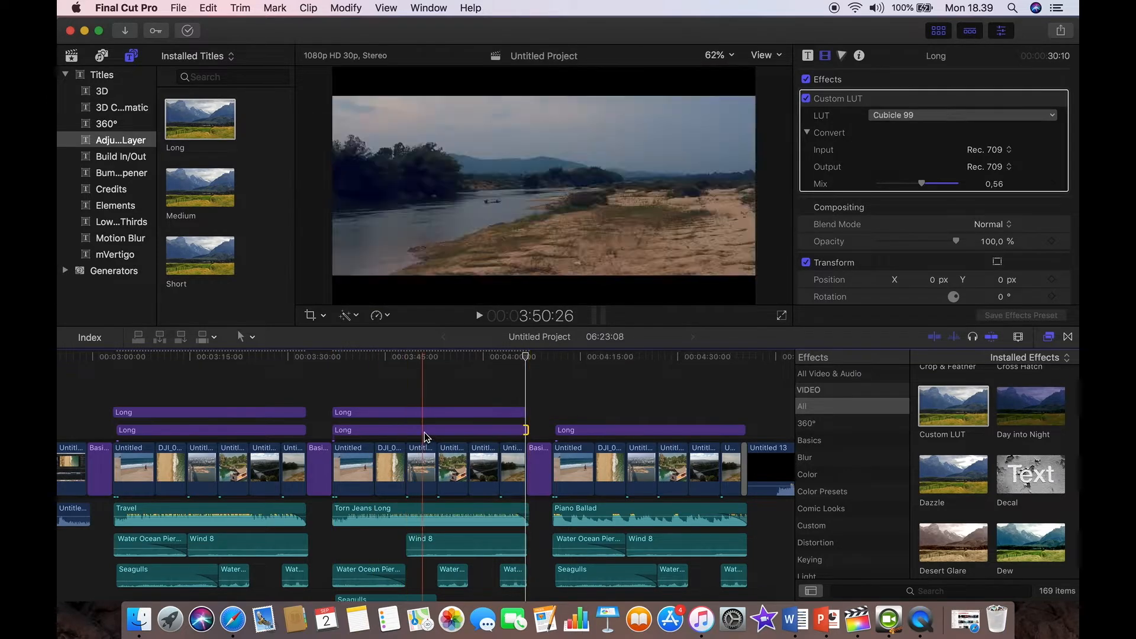
# Step: Set the second sequence's adjustment layer to the Zed 32 LUT with a mix of 0.7
pyautogui.click(947, 114)
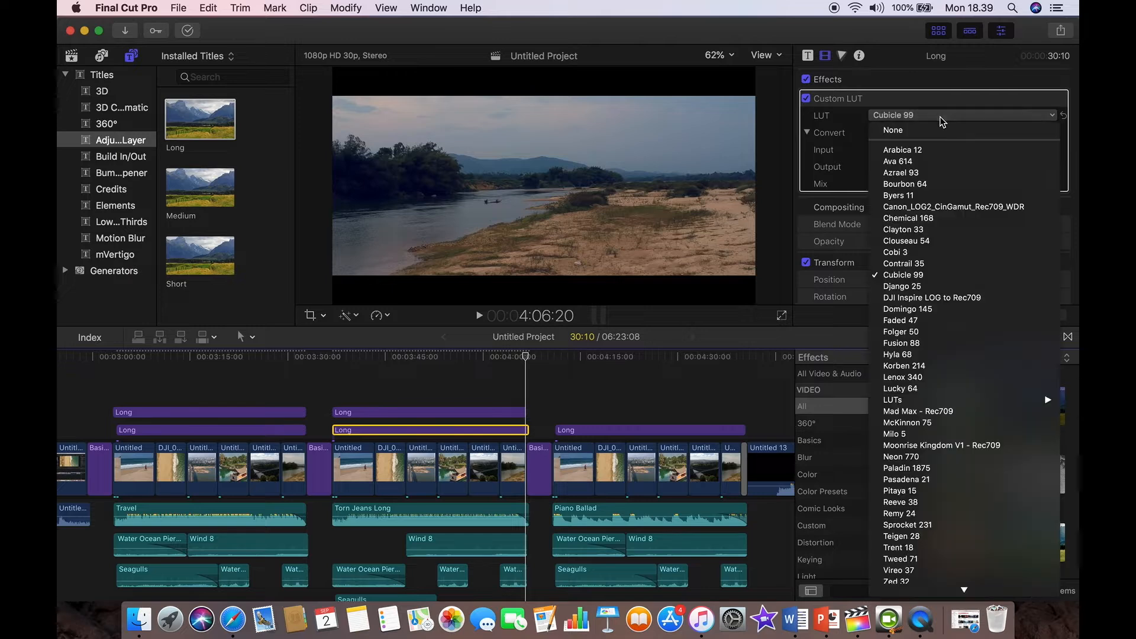
pyautogui.click(915, 582)
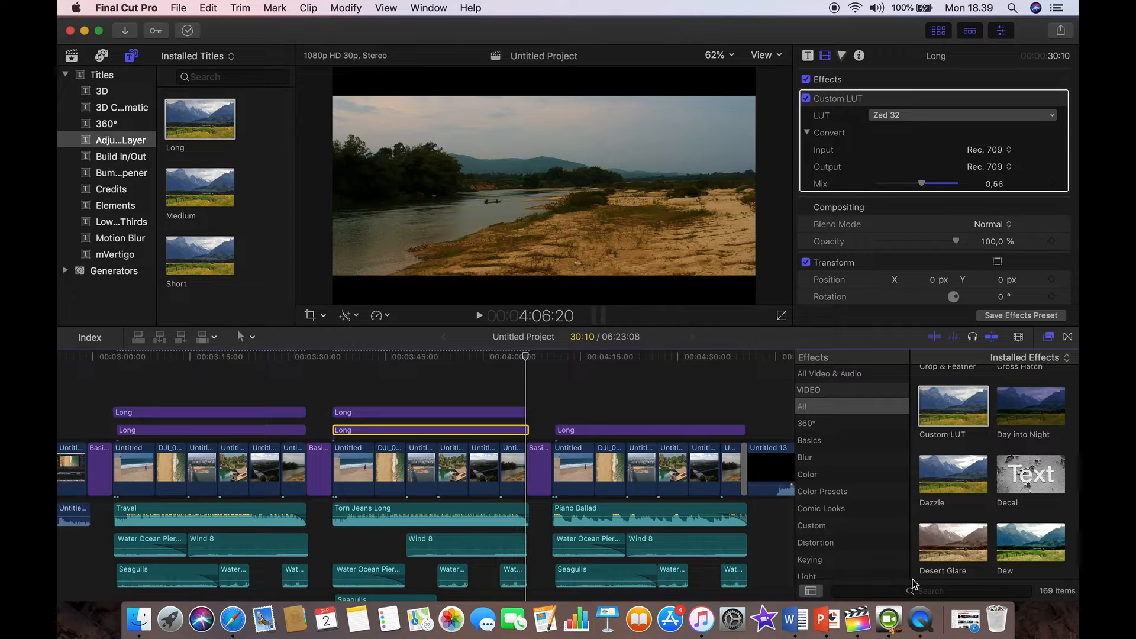
pyautogui.click(375, 395)
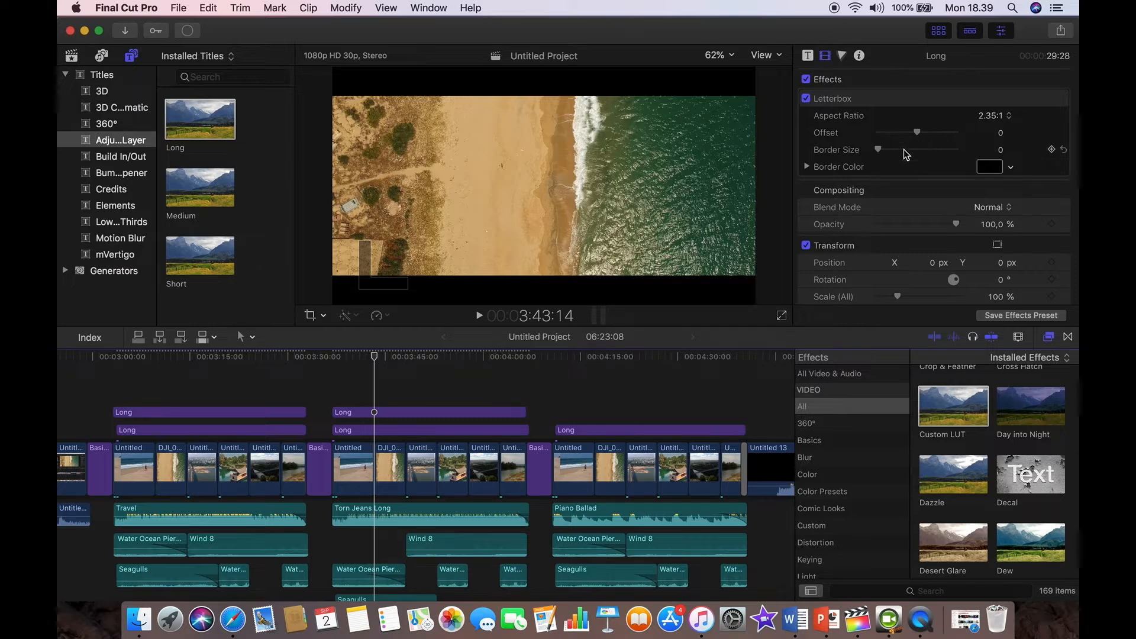
pyautogui.click(374, 430)
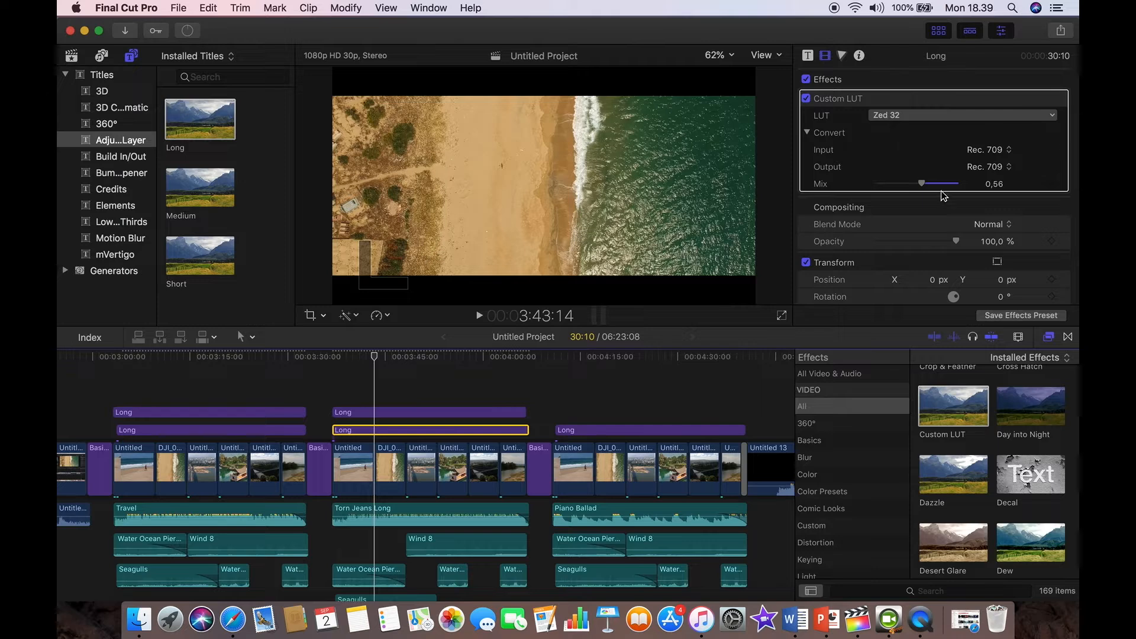
pyautogui.moveTo(920, 183); pyautogui.dragTo(928, 184)
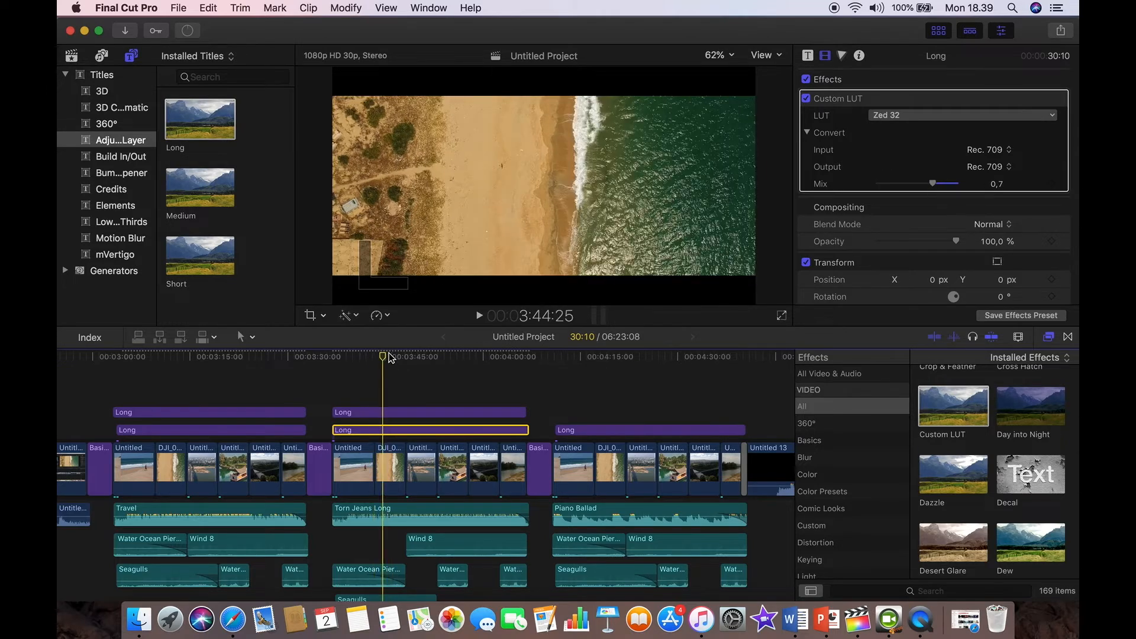
pyautogui.moveTo(390, 357); pyautogui.dragTo(490, 367)
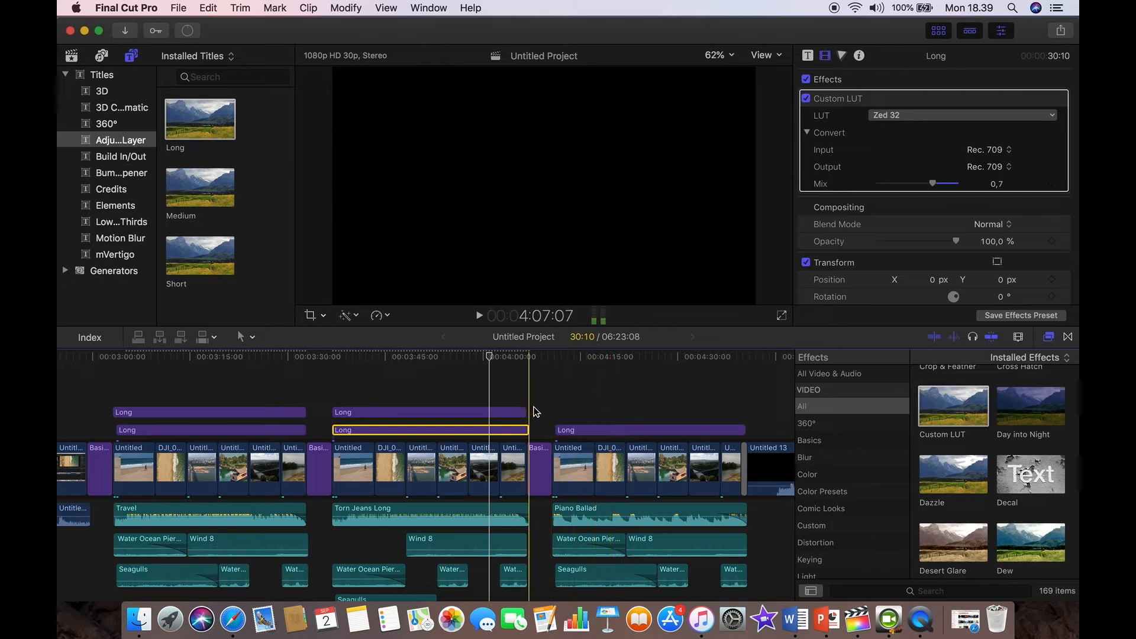
# Step: Place a copy of the Cubicle 99 adjustment layer over the full third sequence, beneath its letterbox layer
pyautogui.click(558, 401)
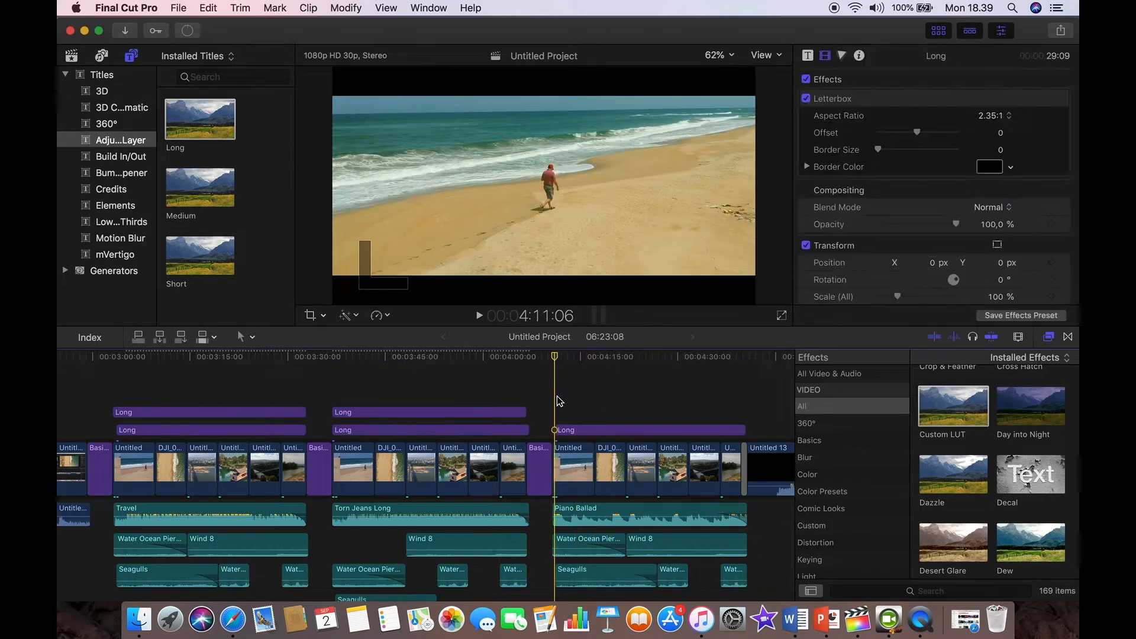
pyautogui.press('q')
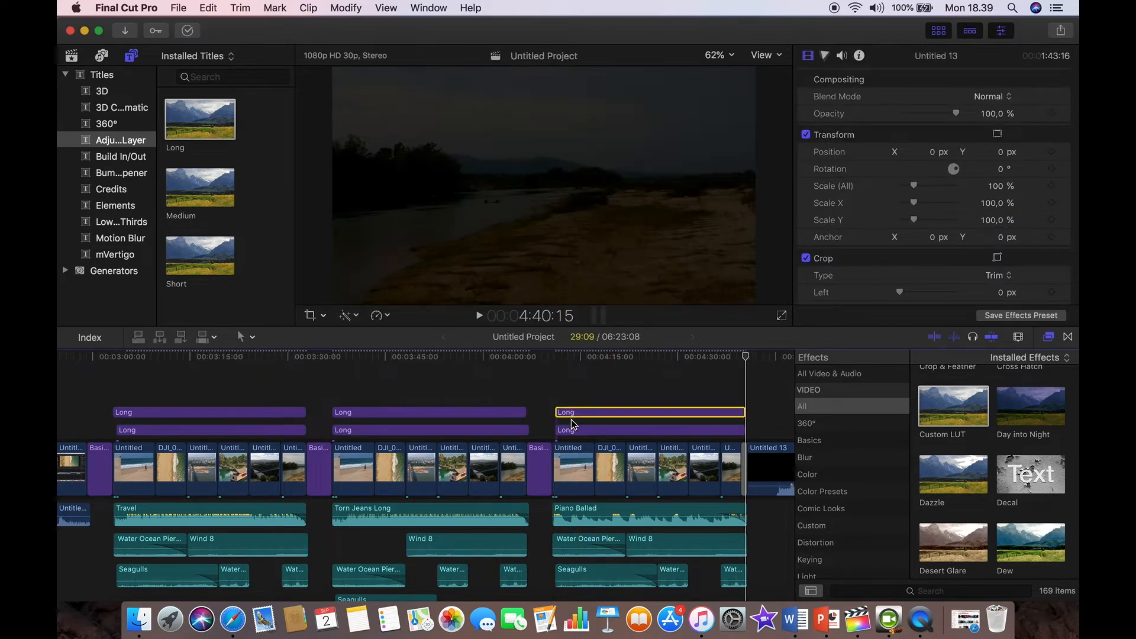
pyautogui.moveTo(572, 423); pyautogui.dragTo(571, 436)
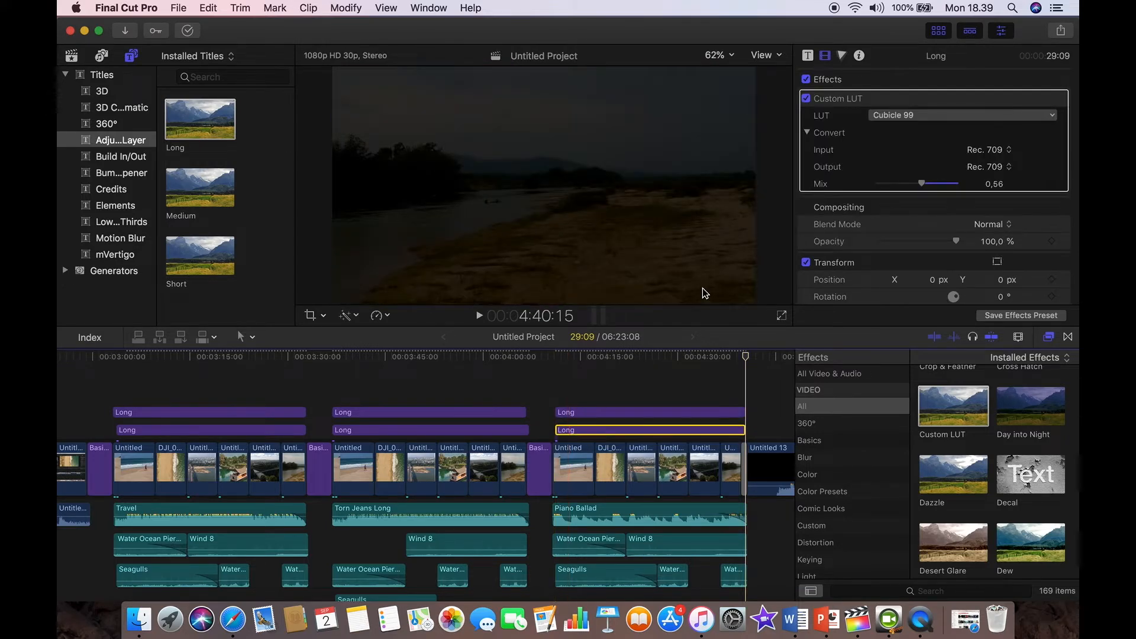
# Step: Set the third sequence's adjustment layer to the Cobi 3 LUT with a mix of 0.69
pyautogui.click(919, 116)
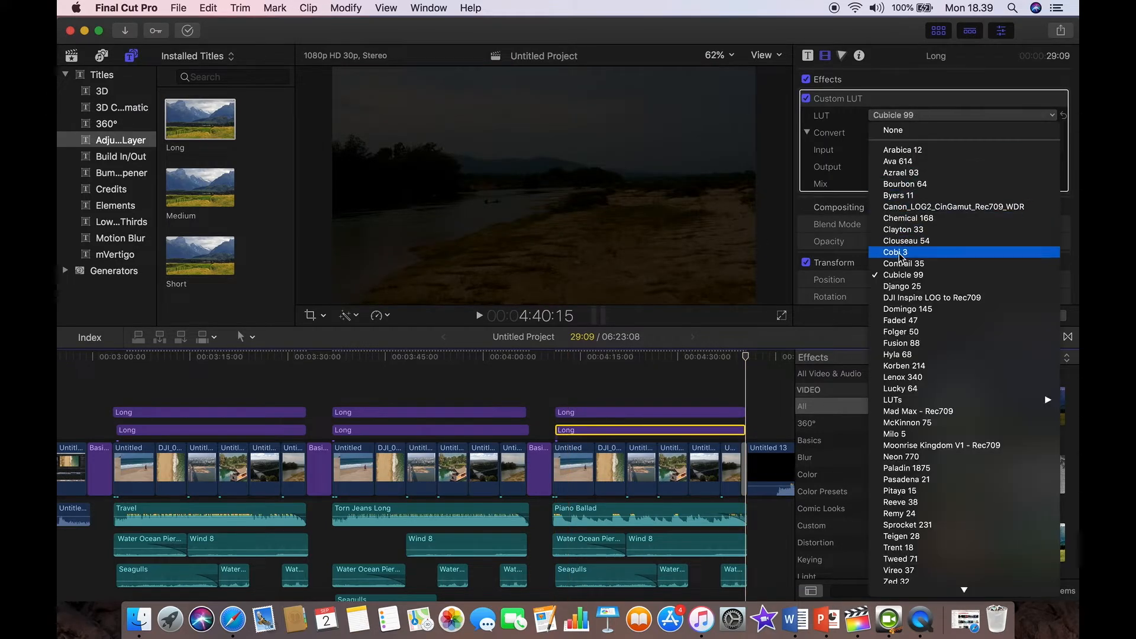
pyautogui.click(899, 254)
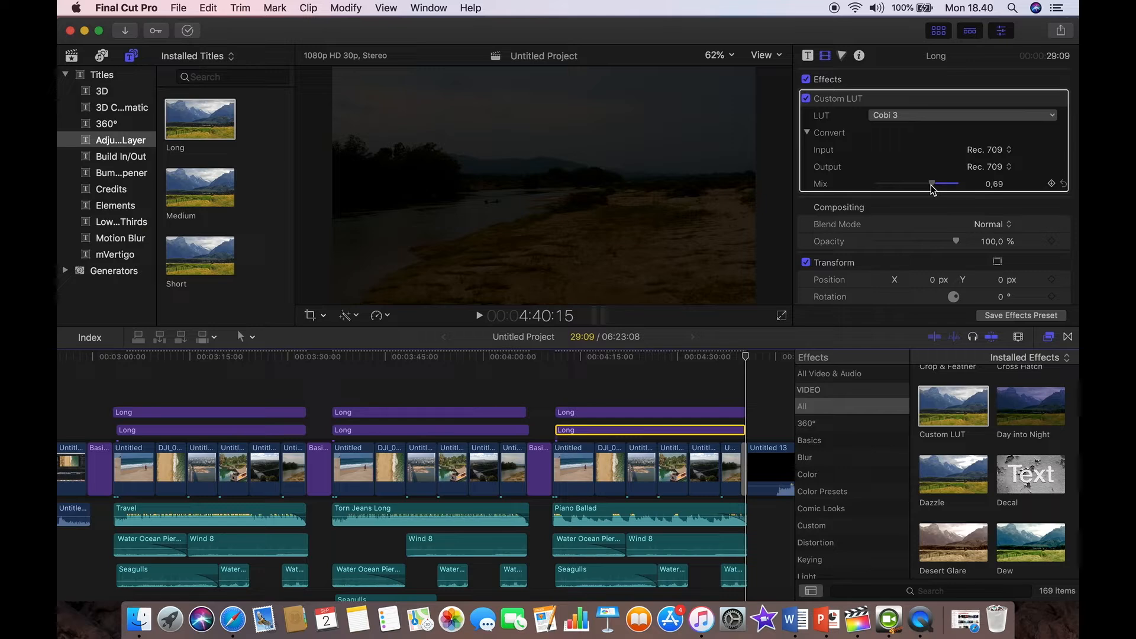
pyautogui.click(595, 391)
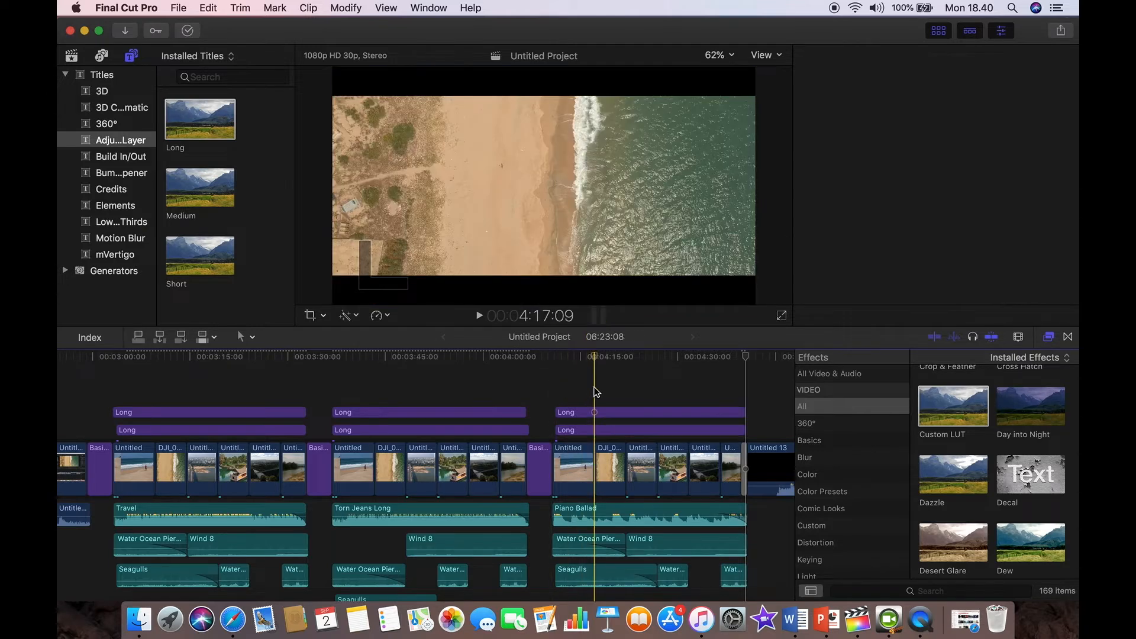
pyautogui.click(596, 411)
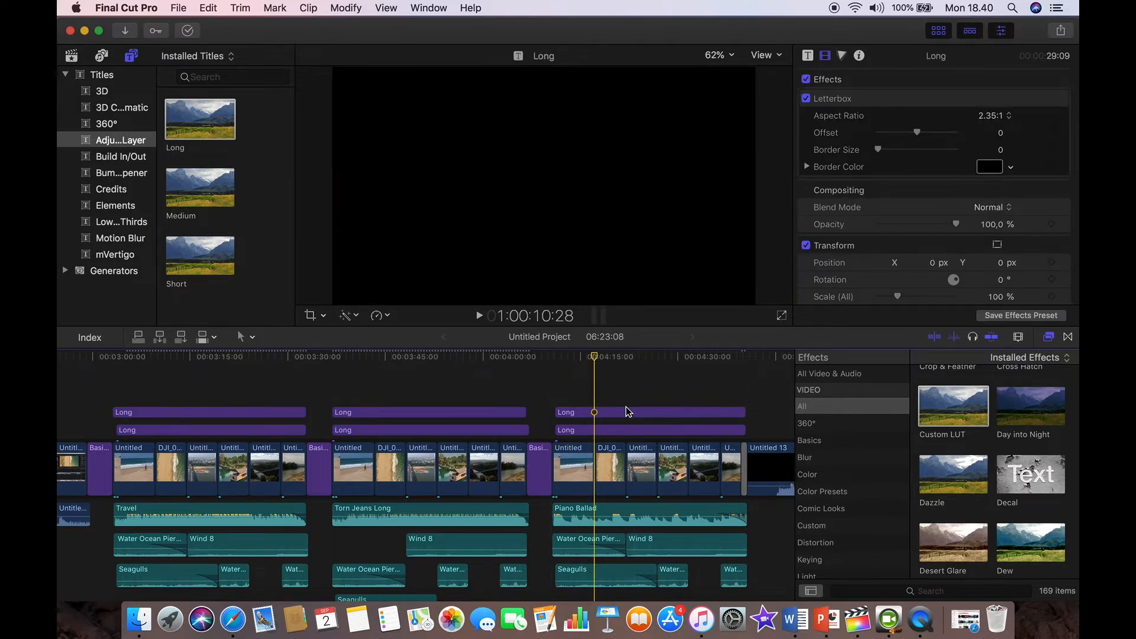
pyautogui.click(629, 412)
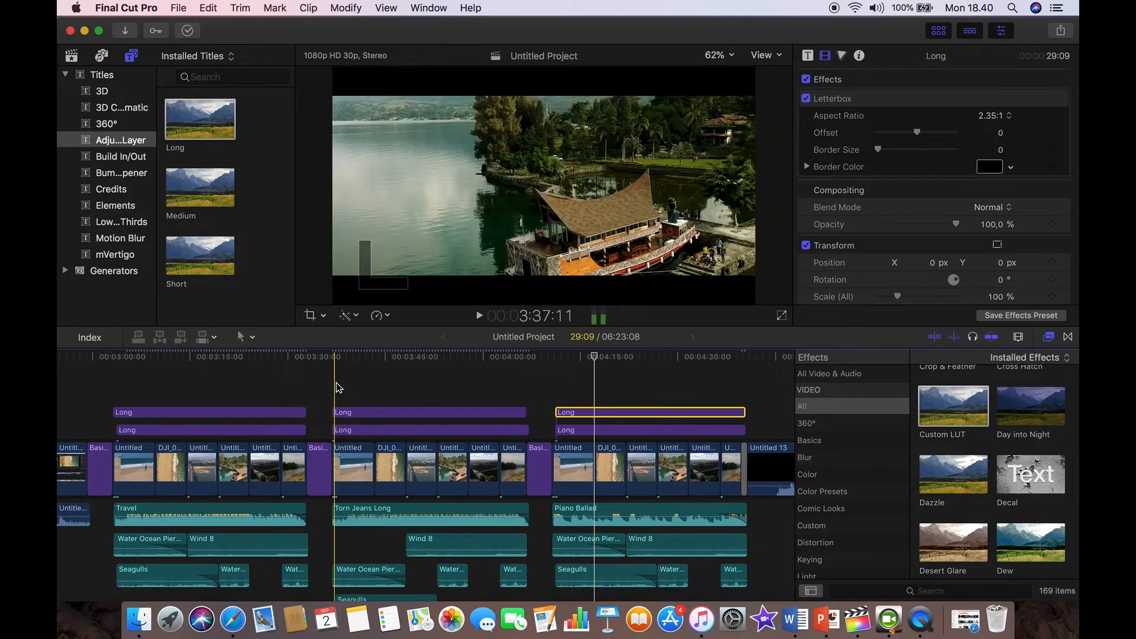
pyautogui.hscroll(5, 485, 389)
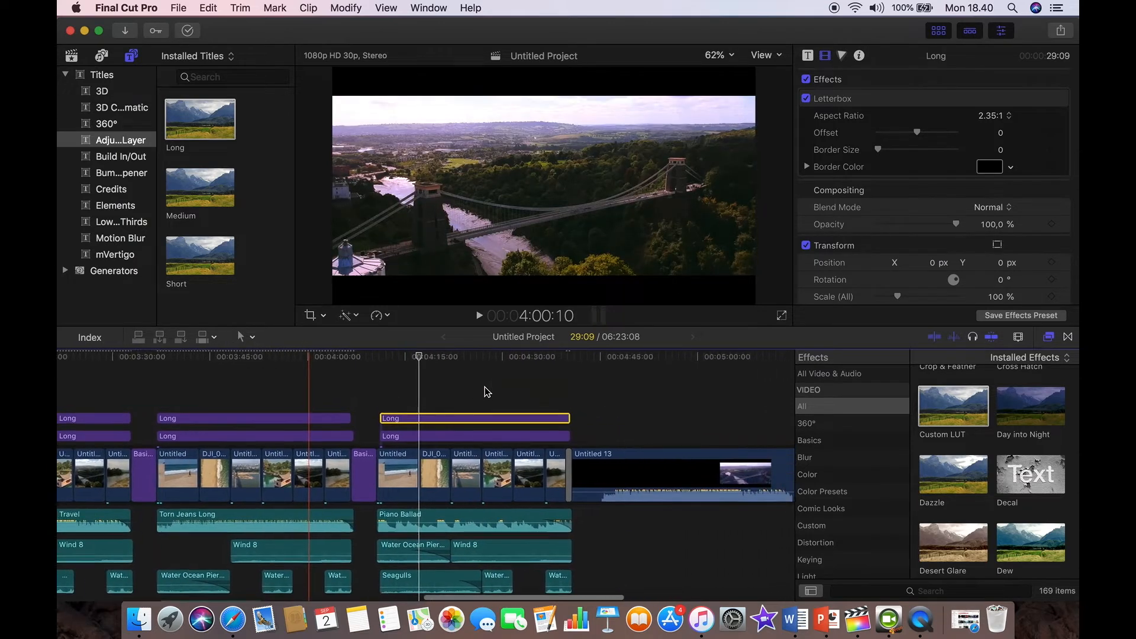
pyautogui.hscroll(2, 487, 392)
pyautogui.hscroll(-8, 486, 392)
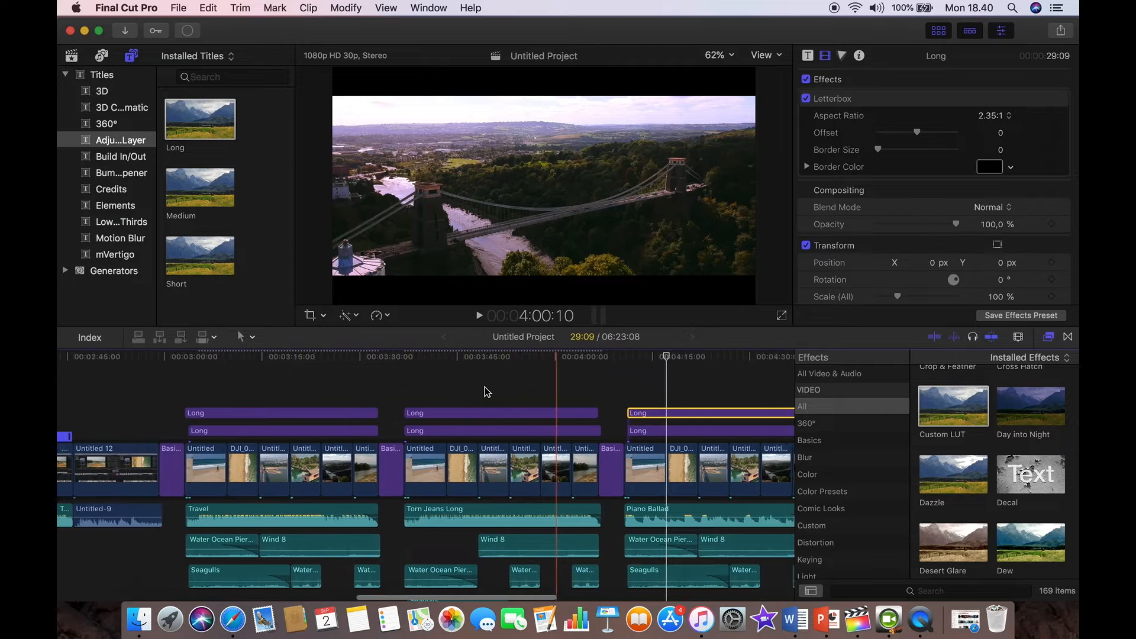